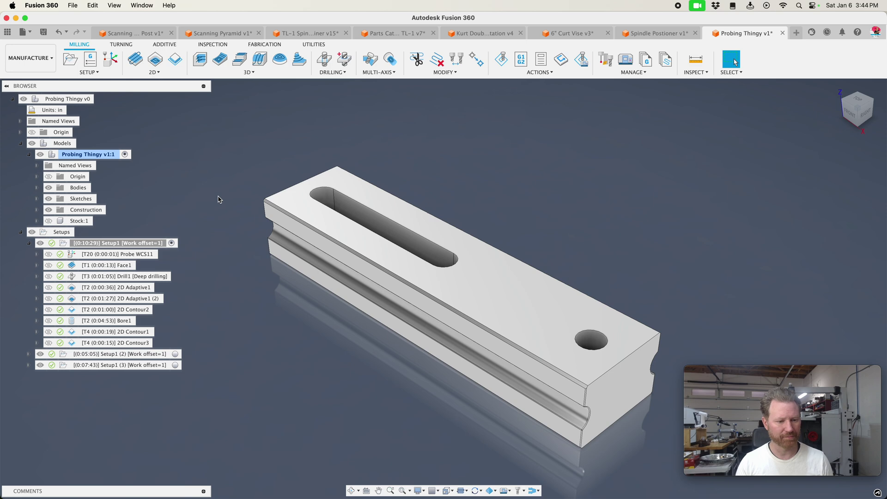
Open the first setup's Probe WCS11 operation for editing and review its probe type options and height settings
click(119, 254)
right_click(119, 254)
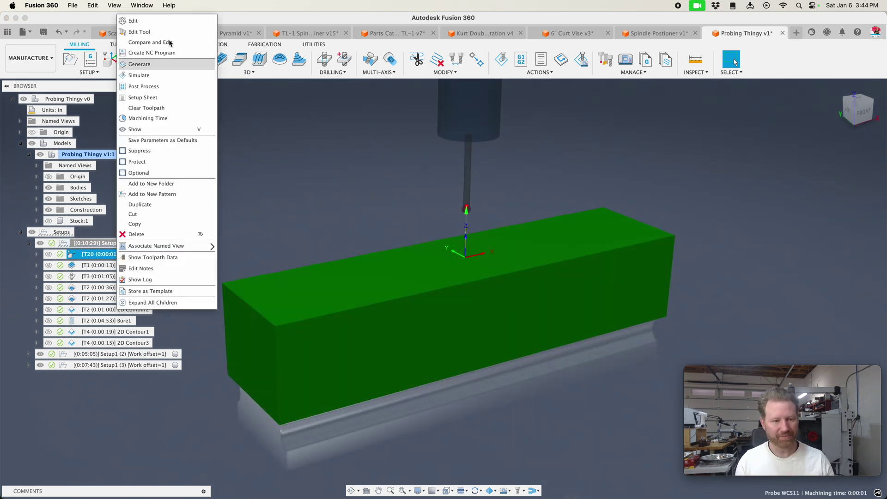
click(134, 21)
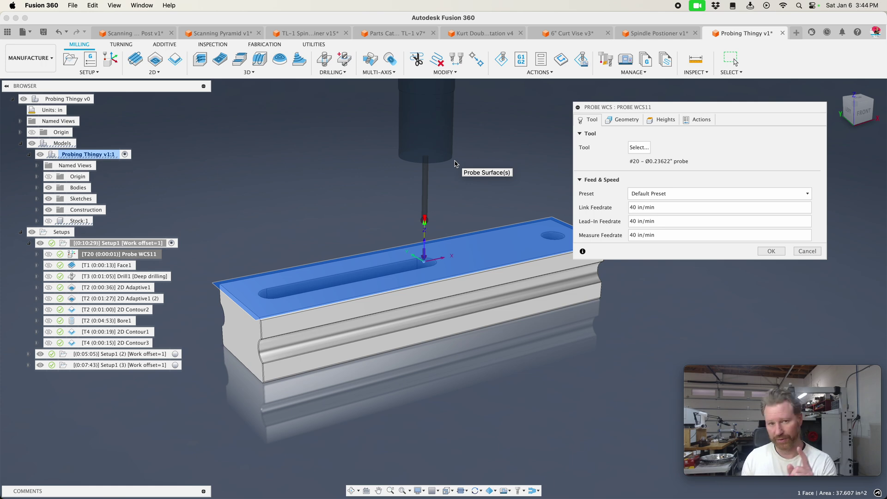
click(624, 120)
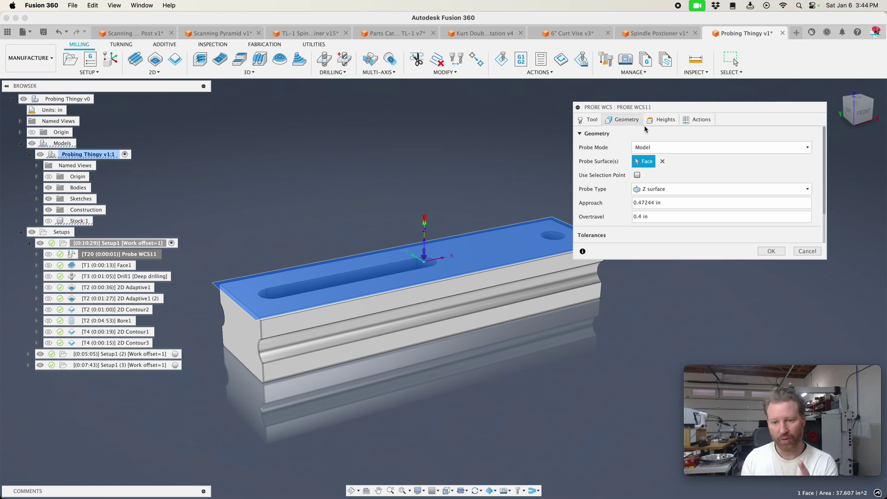
click(674, 189)
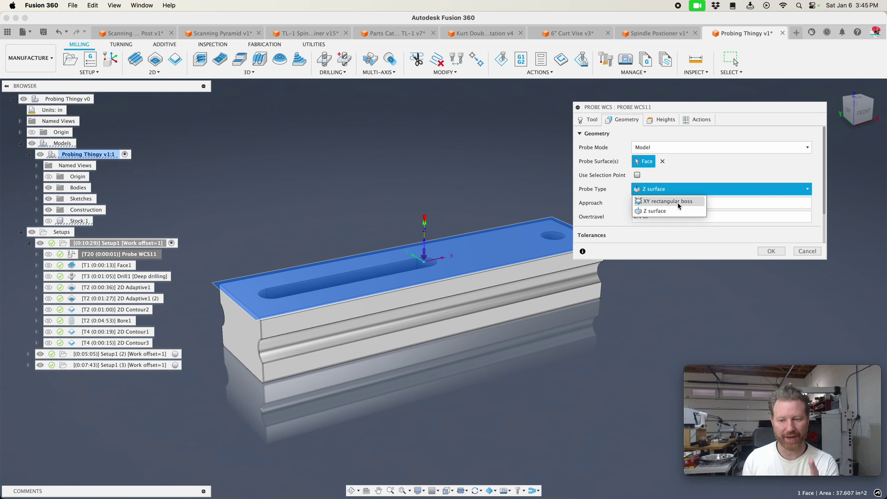
click(691, 178)
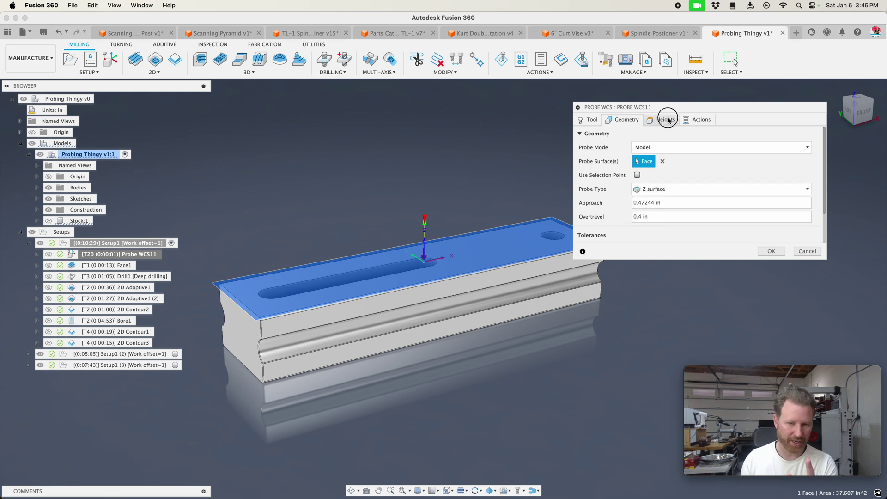
click(668, 119)
drag(827, 266, 839, 372)
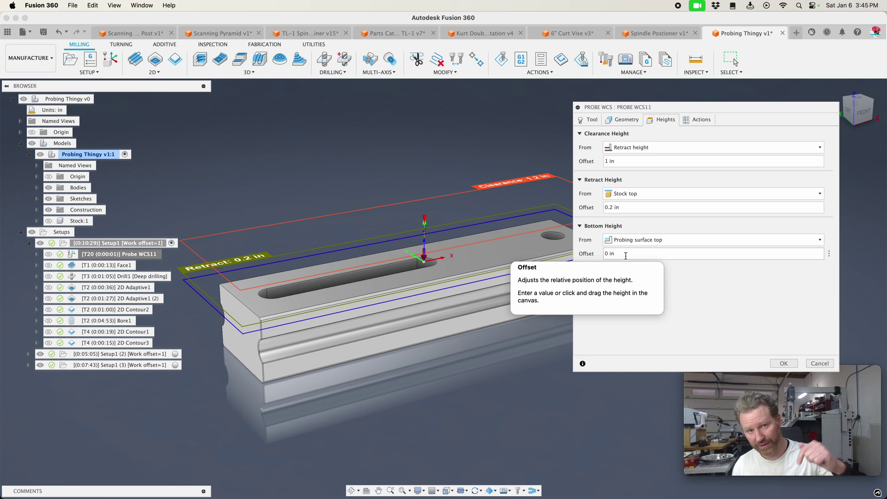
Set the probe type to XY rectangular boss and the bottom height offset to -0.25 in
click(623, 119)
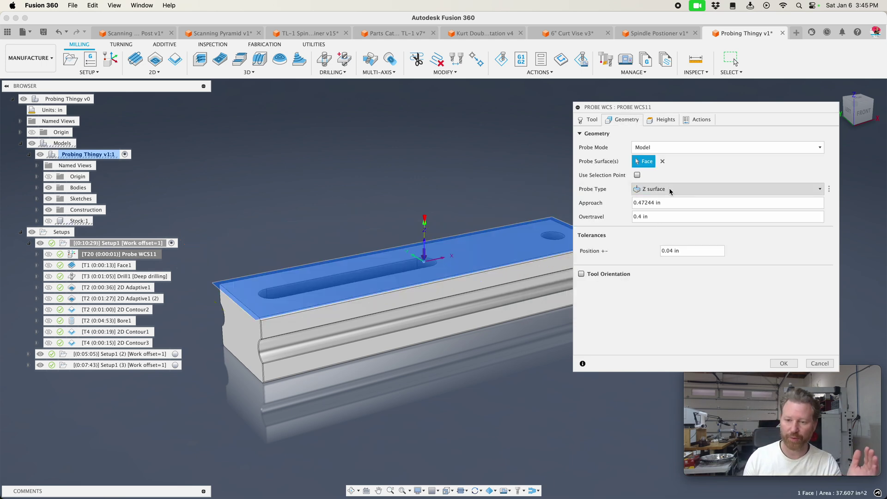
click(668, 190)
click(669, 200)
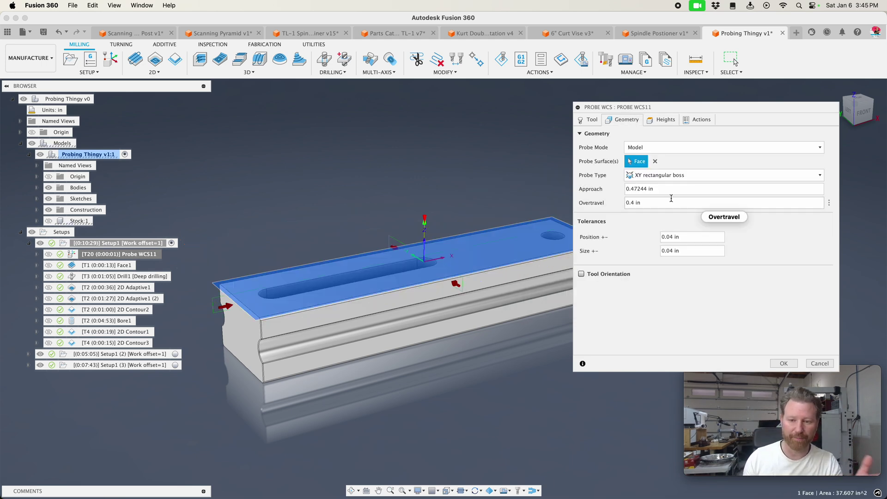
click(666, 119)
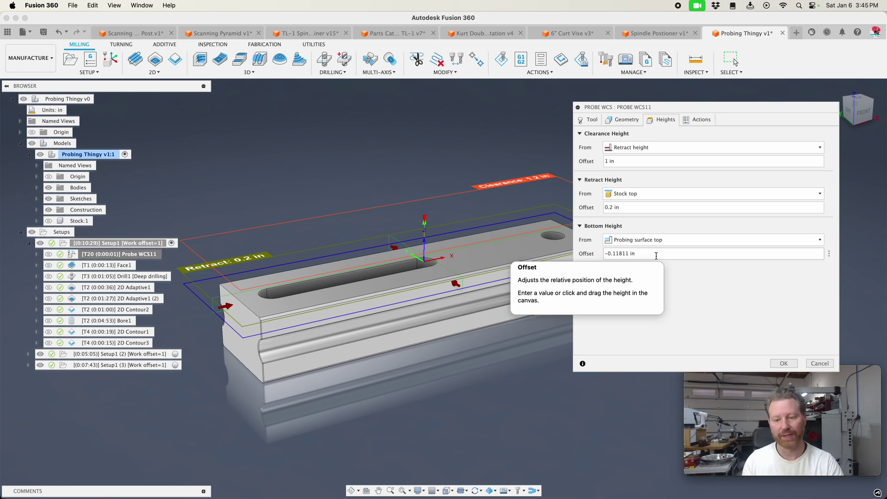
drag(657, 256, 613, 255)
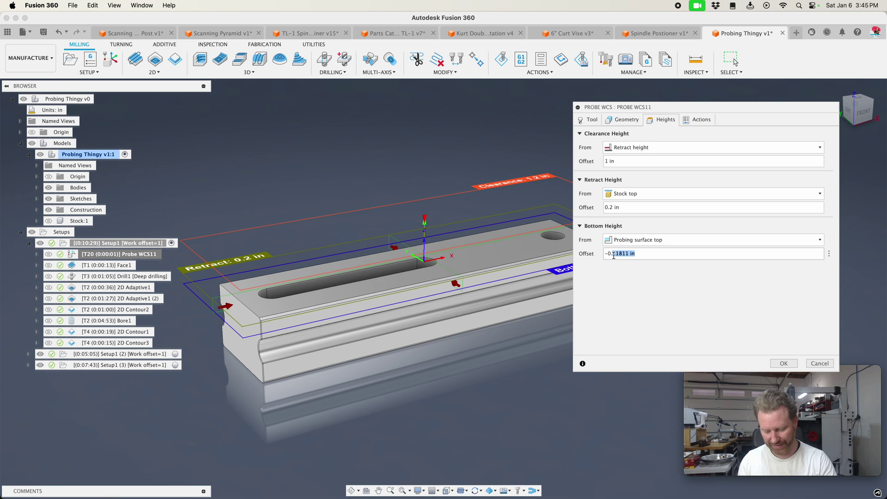
Switch the probe type back to Z surface and set the bottom height offset to 0.0
click(632, 120)
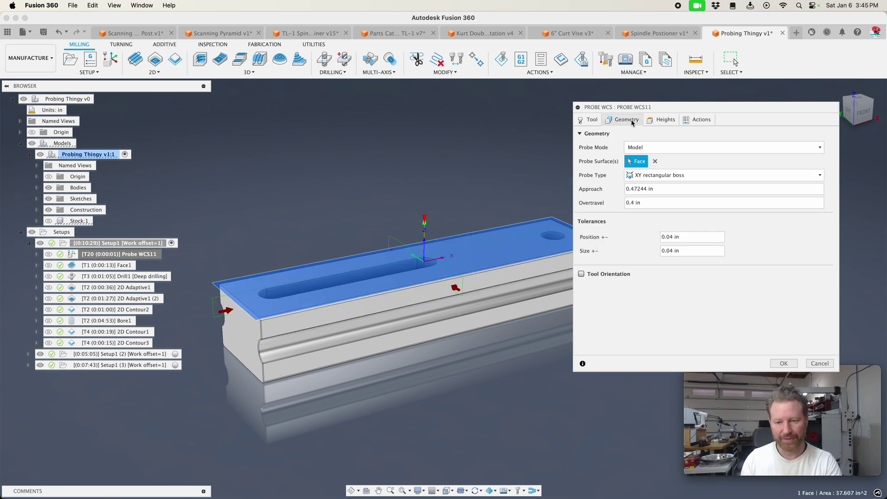
click(670, 176)
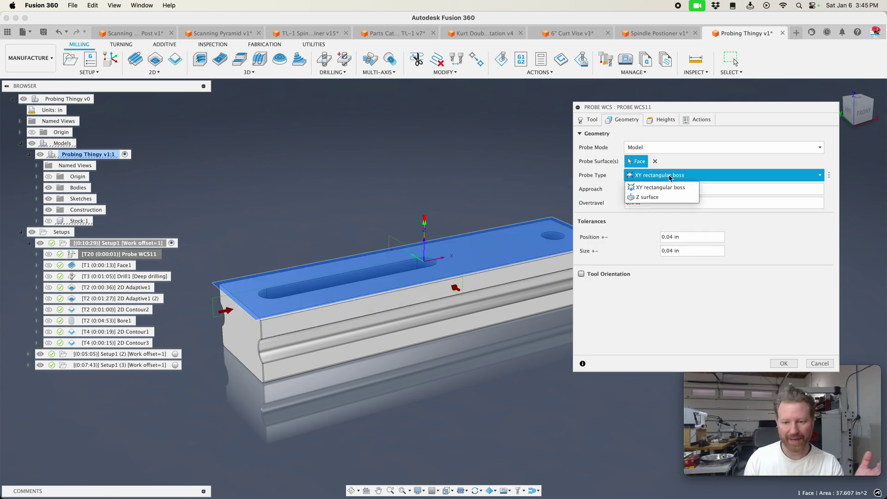
click(659, 197)
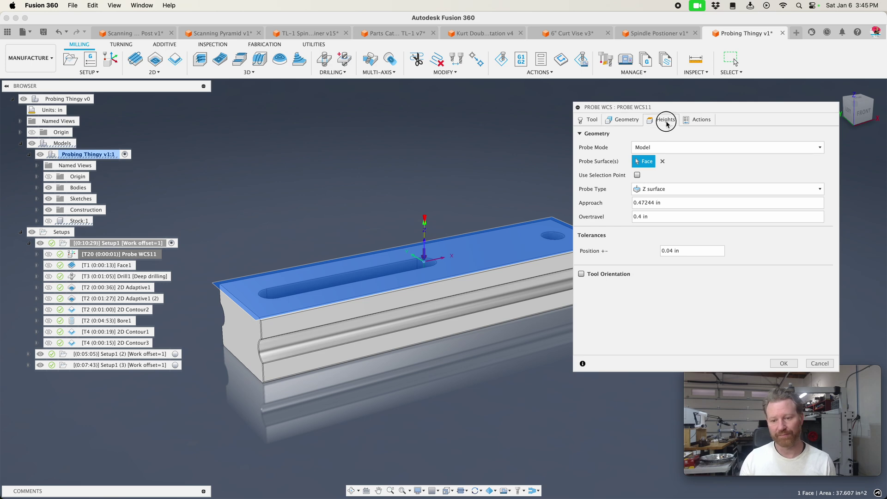
click(664, 119)
drag(635, 250, 595, 252)
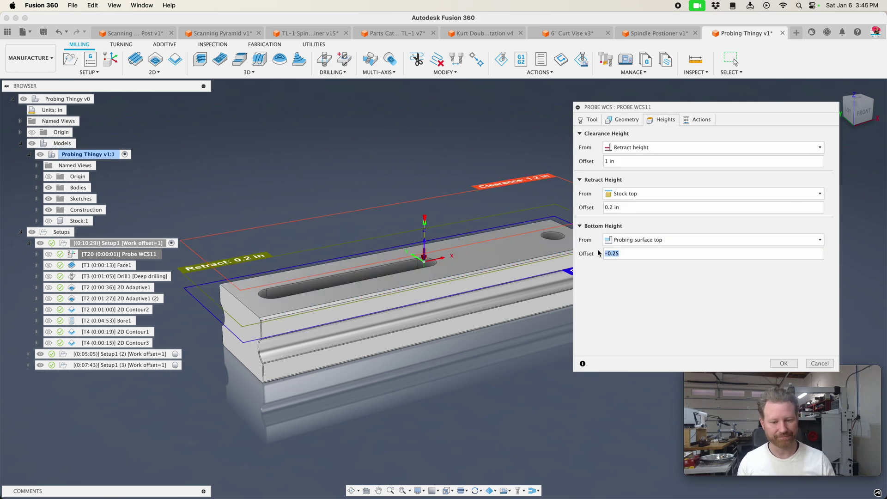
scroll(432, 259, up, 5)
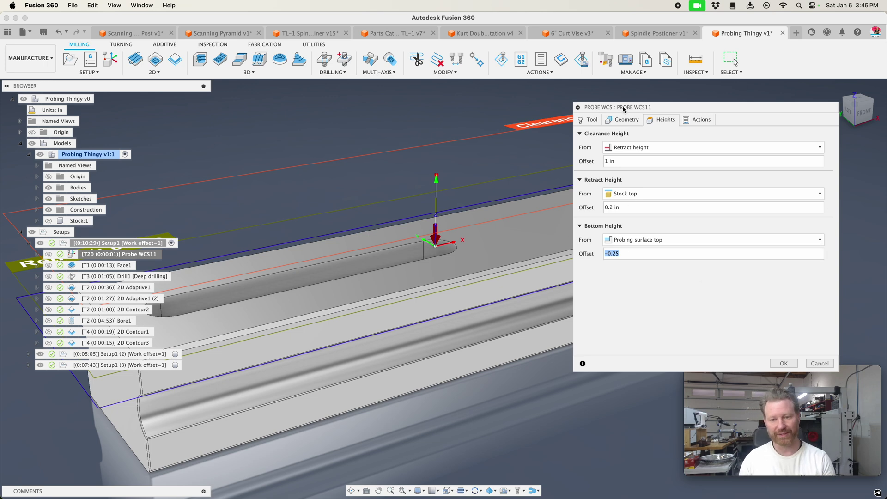
text(0.0)
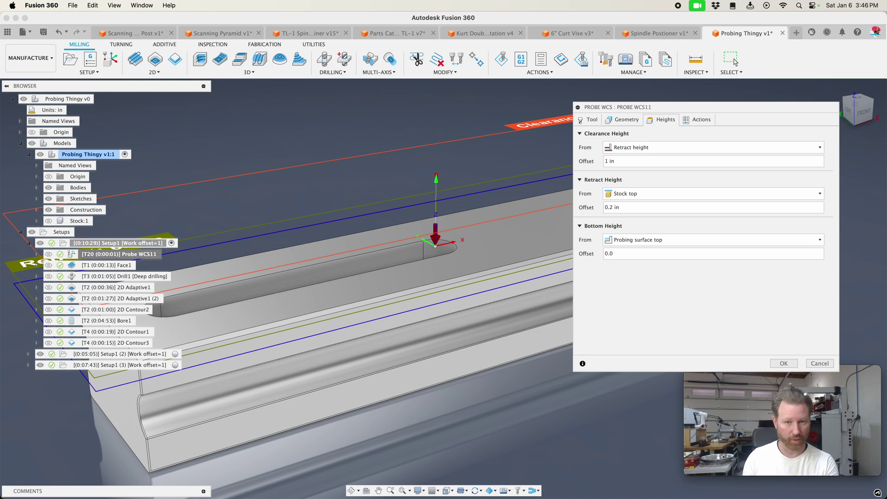
Change the probe type to XY rectangular boss and reset the bottom height offset to the user default
click(624, 119)
click(665, 189)
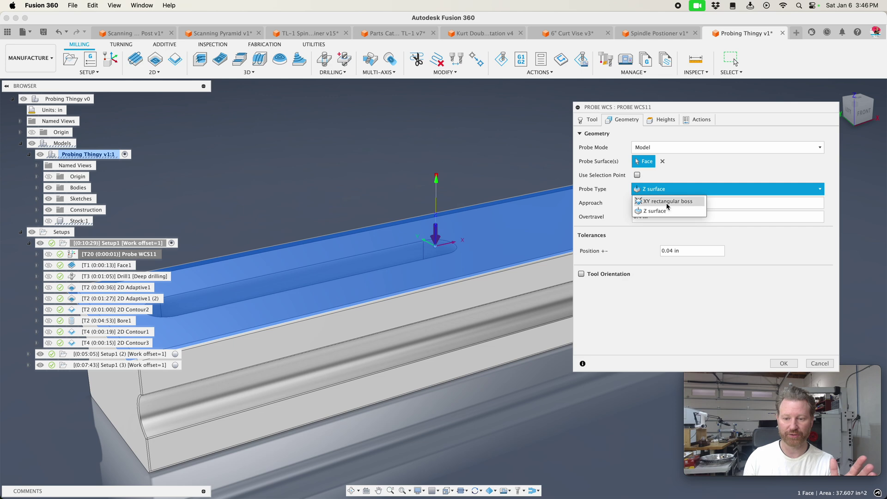
click(667, 202)
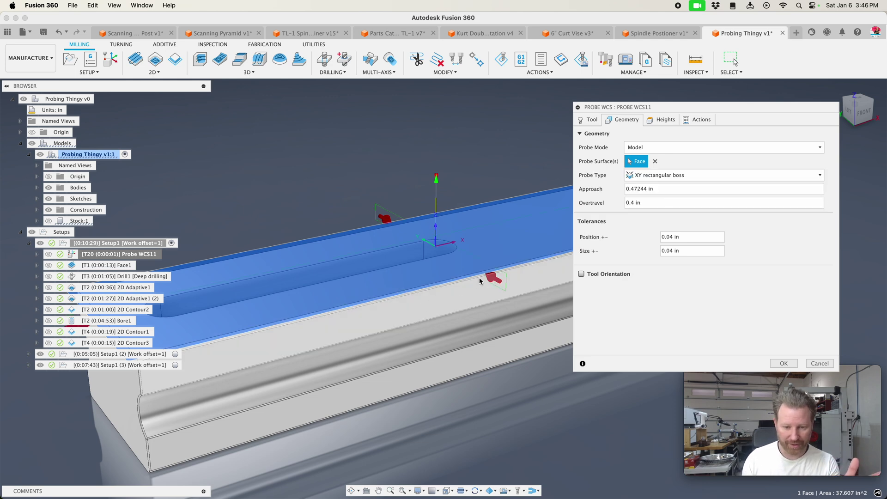
click(667, 123)
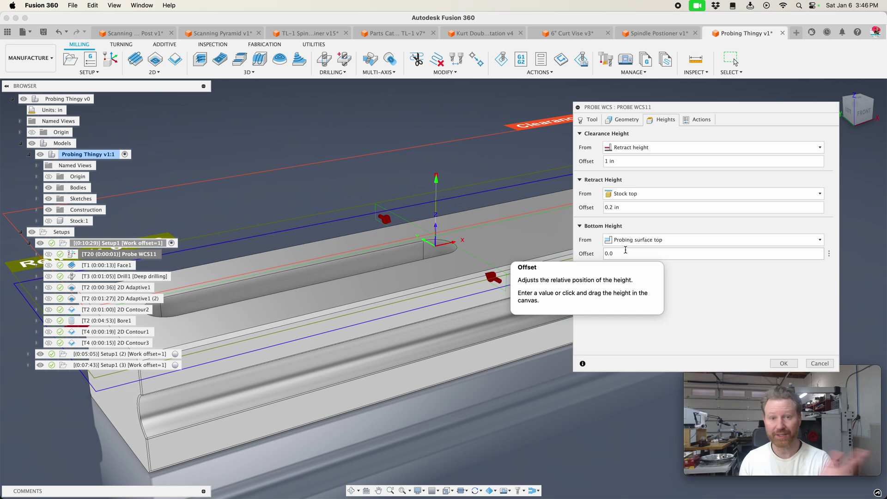
click(830, 254)
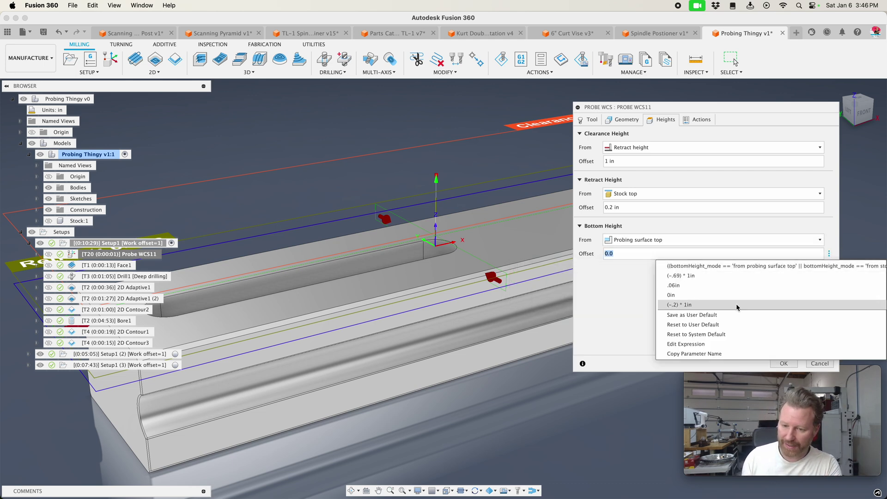
click(734, 325)
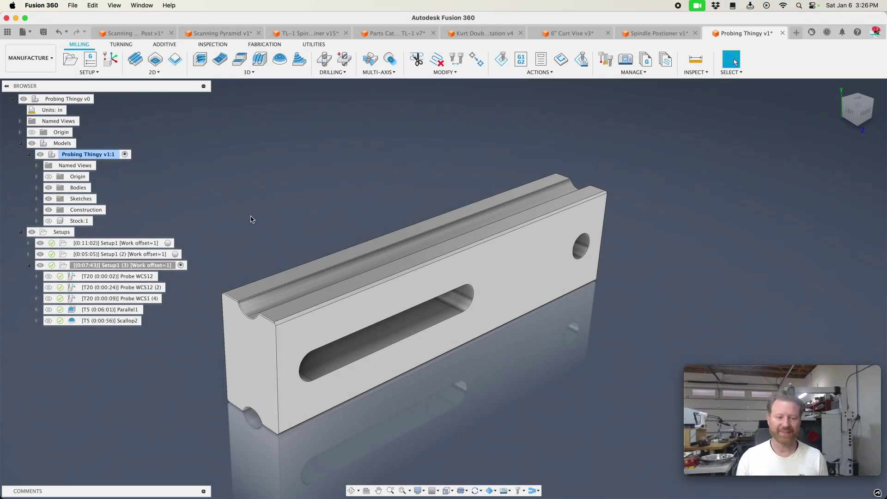
Preview the Probe WCS12 and Probe WCS12 (2) operations of the third setup and inspect the groove face being machined
click(142, 276)
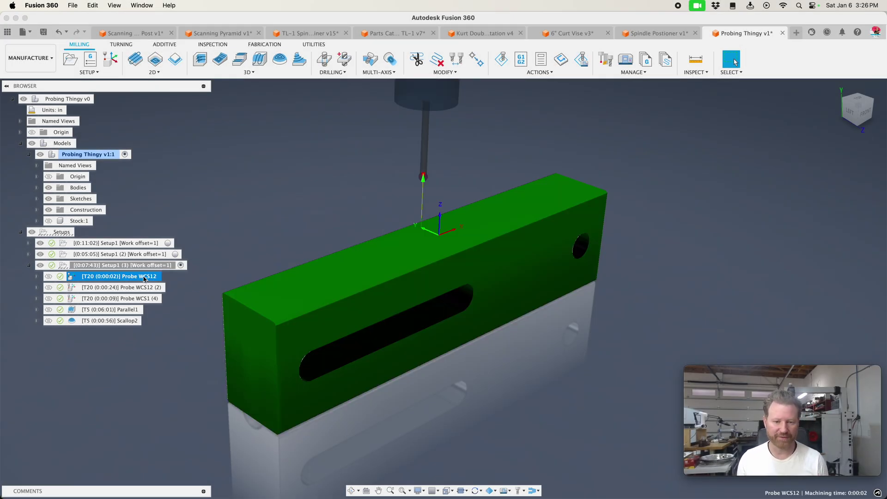
click(144, 287)
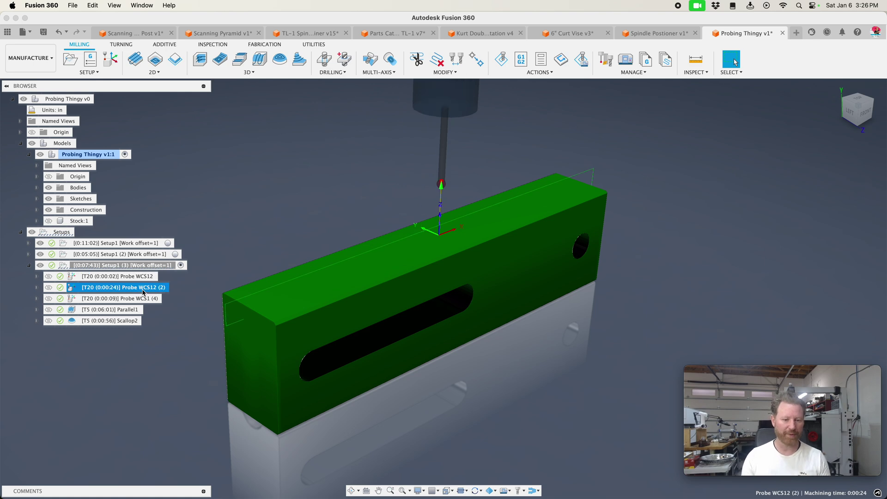
click(311, 228)
click(322, 282)
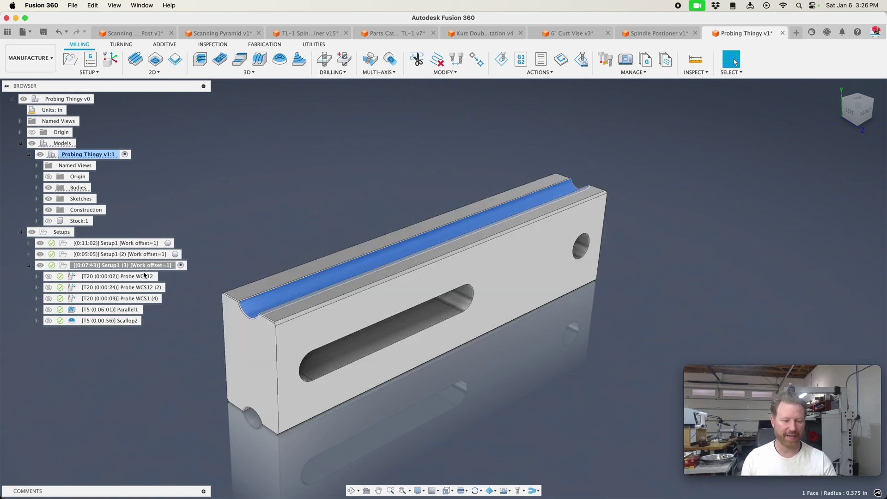
Open the Probe WCS12 (2) operation for editing and examine its probing position on the end face and its height settings
click(138, 288)
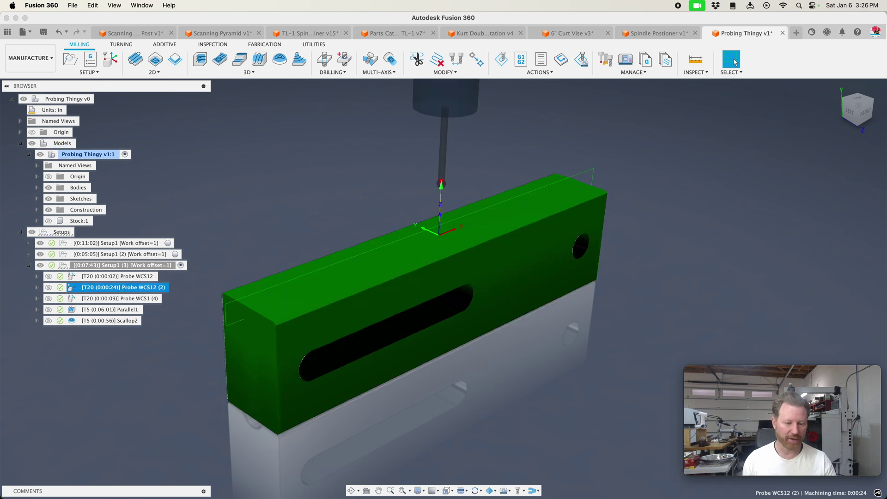
right_click(138, 292)
click(156, 21)
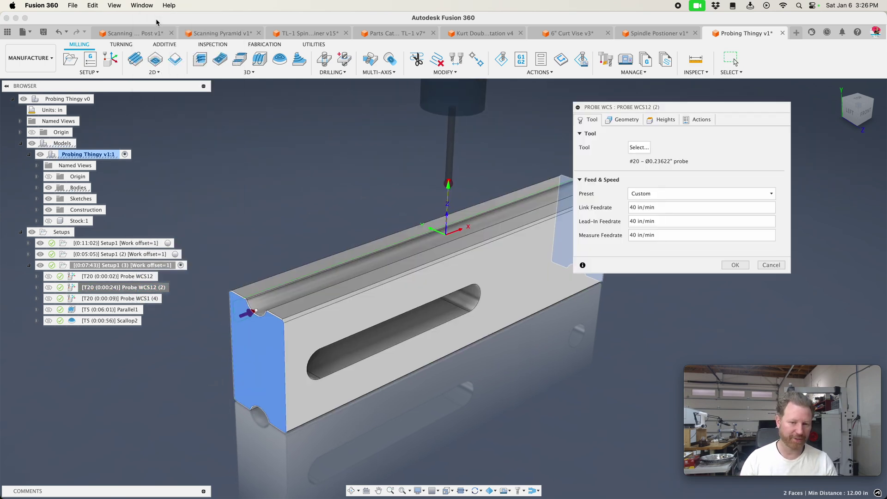
scroll(199, 147, up, 5)
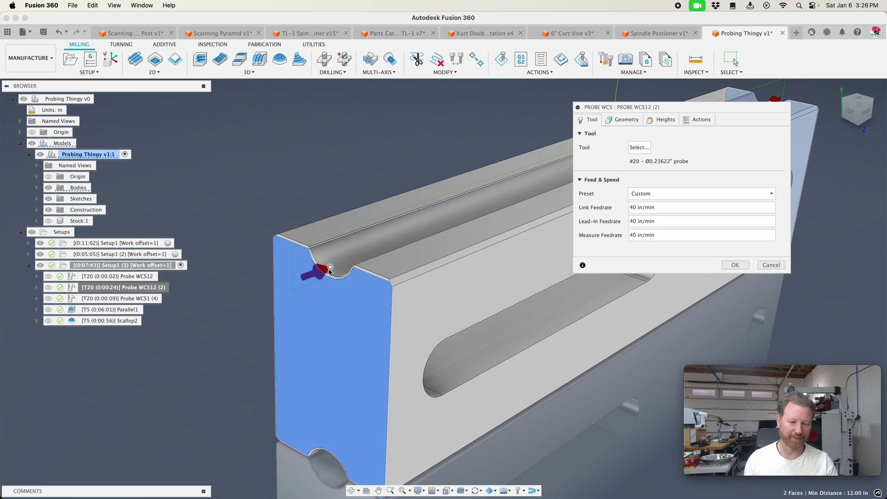
scroll(262, 183, down, 8)
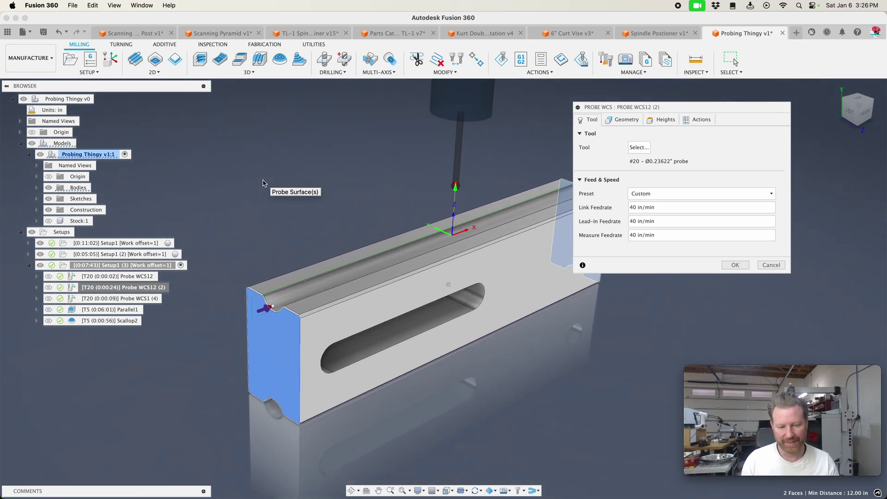
click(661, 120)
drag(789, 272, 789, 337)
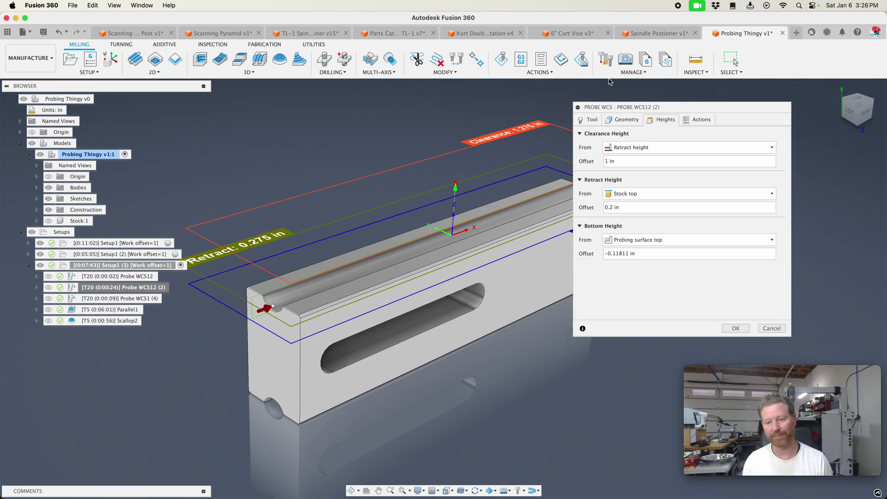
Enable Use Selection Point, clear the current probe surfaces and pick contact points on the part's two opposite end faces
click(623, 117)
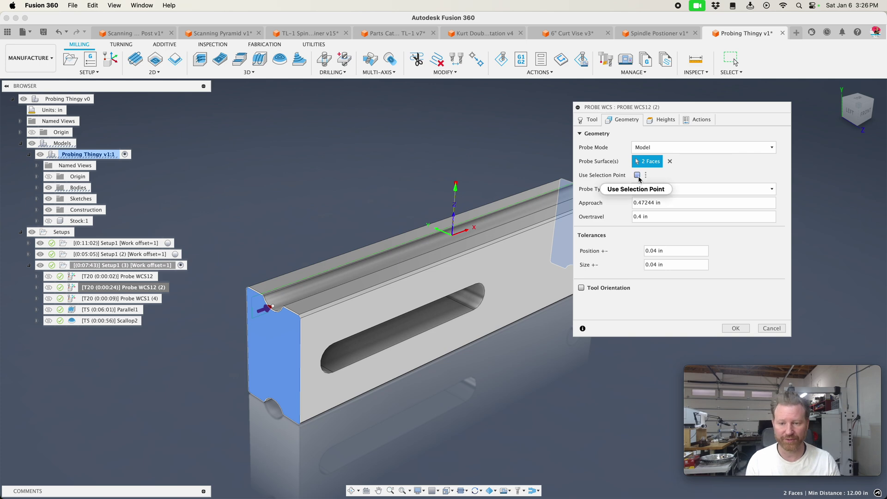
click(638, 176)
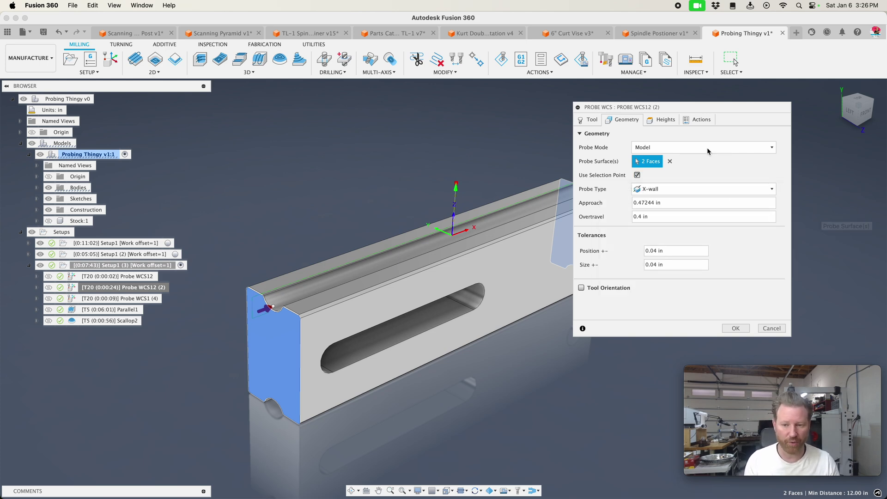
click(670, 162)
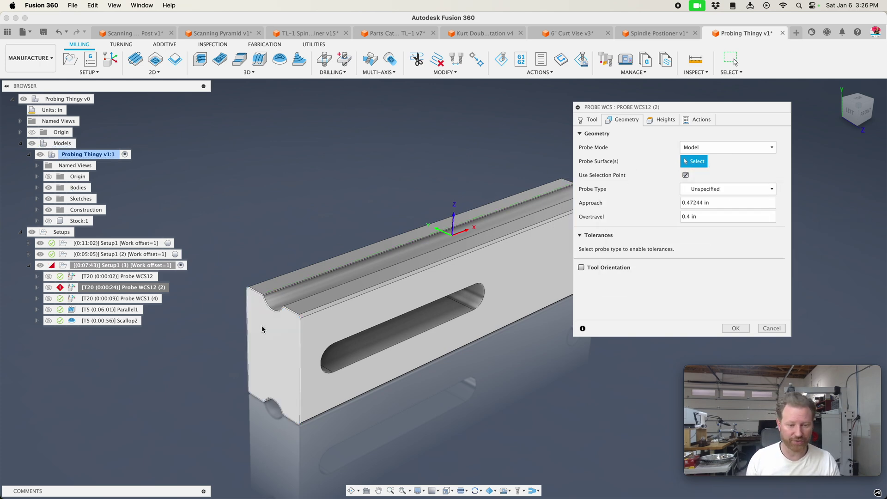
click(287, 326)
shift+middle_drag(287, 326, 394, 364)
click(399, 361)
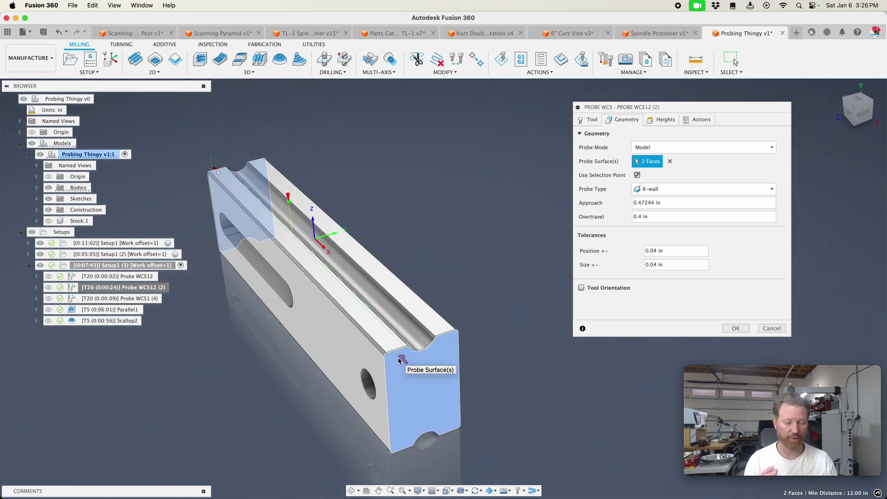
shift+scroll(399, 361, down, 2)
shift+scroll(399, 361, down, 10)
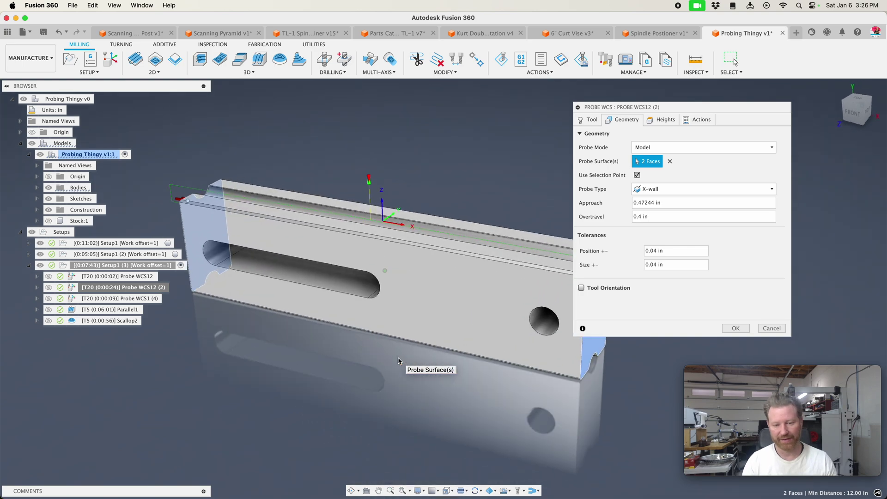
shift+scroll(397, 360, down, 2)
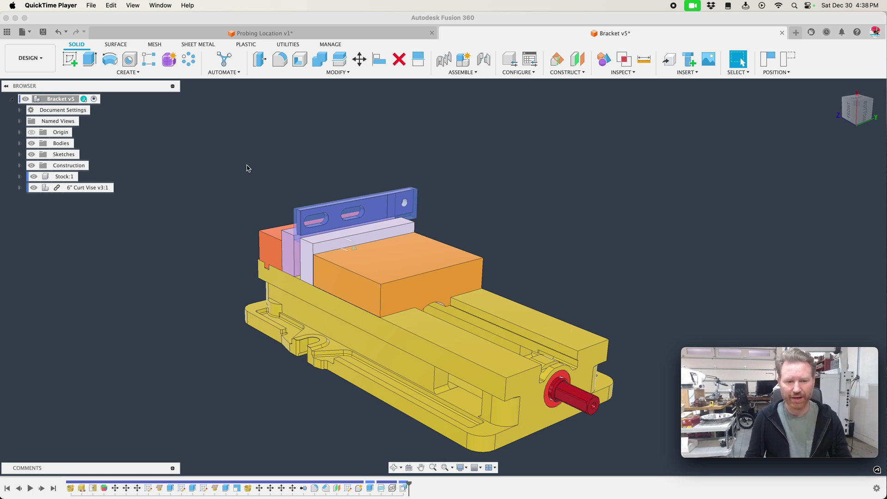
Zoom in on the clamped bracket and select the stock's end face and the adjacent vise jaw's end face to compare them
click(248, 167)
scroll(265, 217, up, 5)
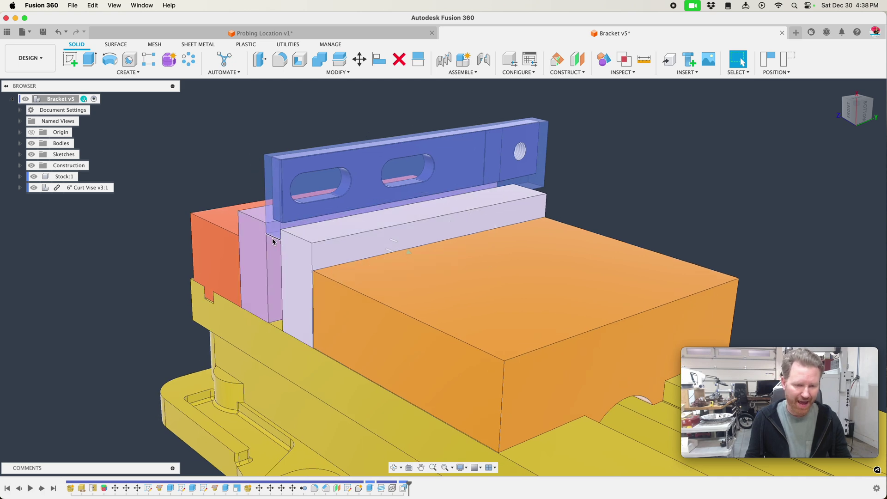
click(276, 235)
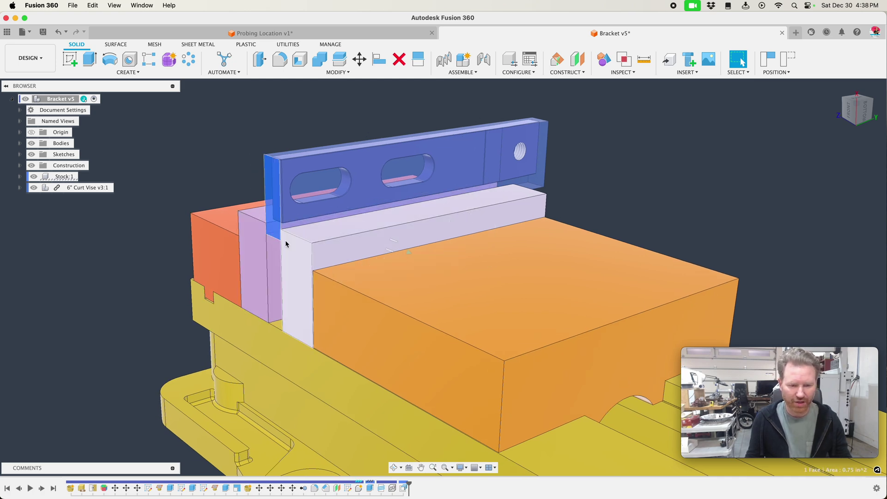
click(286, 244)
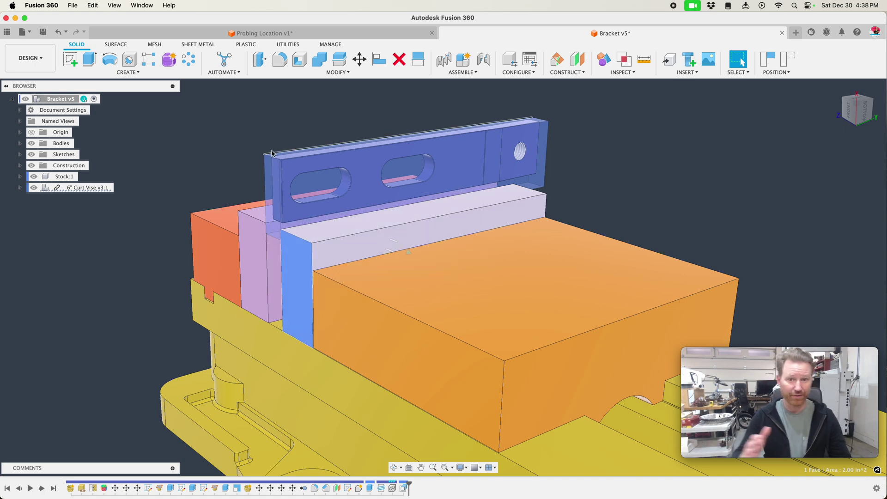
Try offsetting the stock's opposite end face by 0.494 in and by -0.137 in, and discard the offset
click(274, 69)
shift+middle_drag(615, 208, 625, 234)
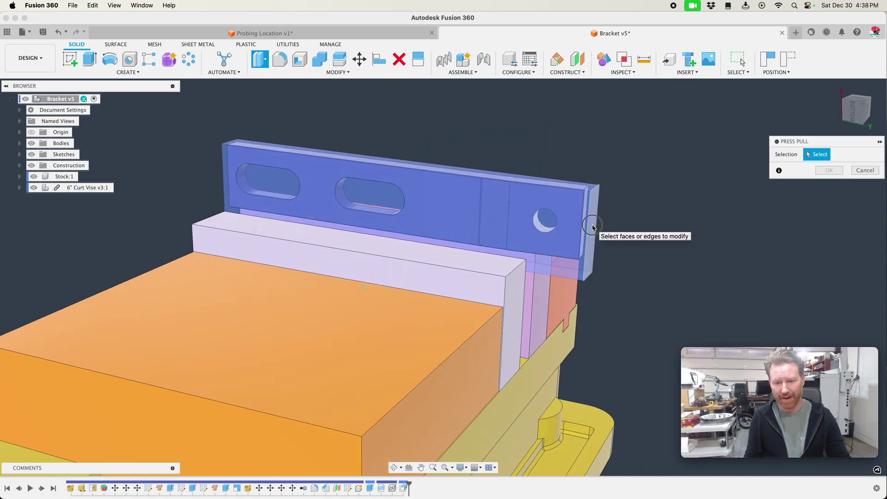
click(593, 227)
drag(597, 225, 632, 230)
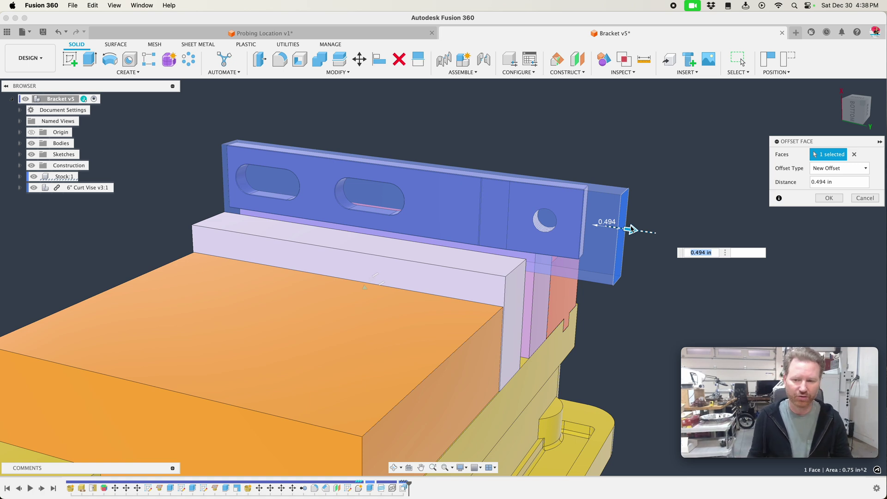
drag(632, 230, 577, 233)
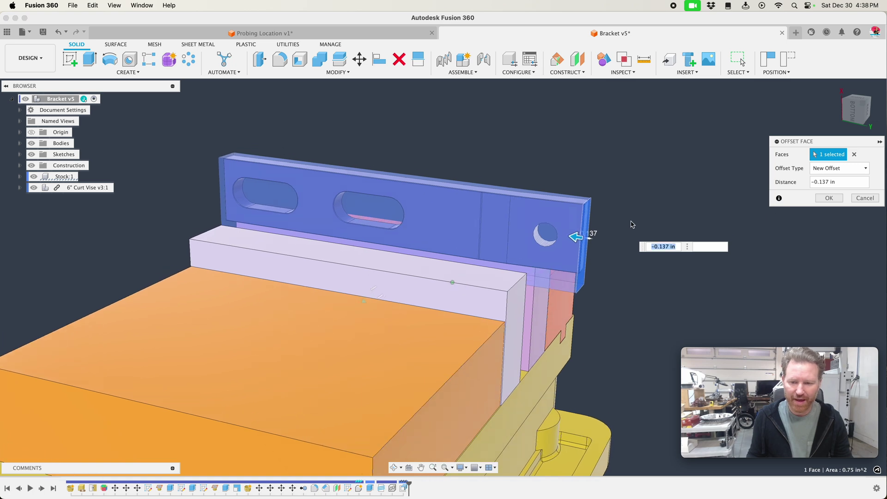
shift+middle_drag(631, 225, 299, 236)
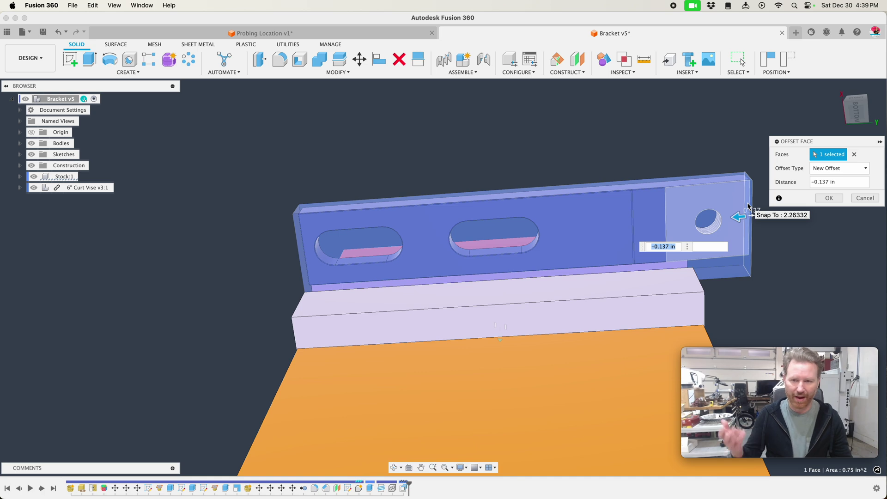
click(865, 198)
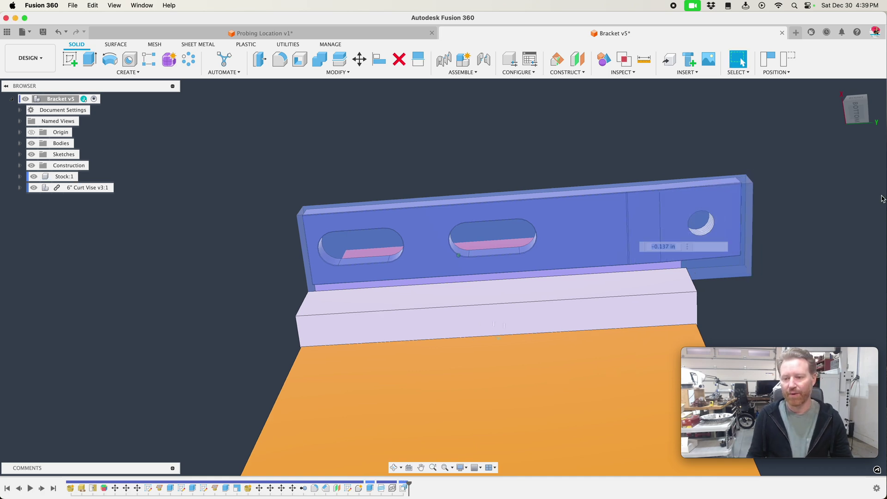
Switch to the Manufacture workspace and preview the first setup's Probe WCS7 operation
shift+middle_drag(693, 199, 128, 98)
click(29, 58)
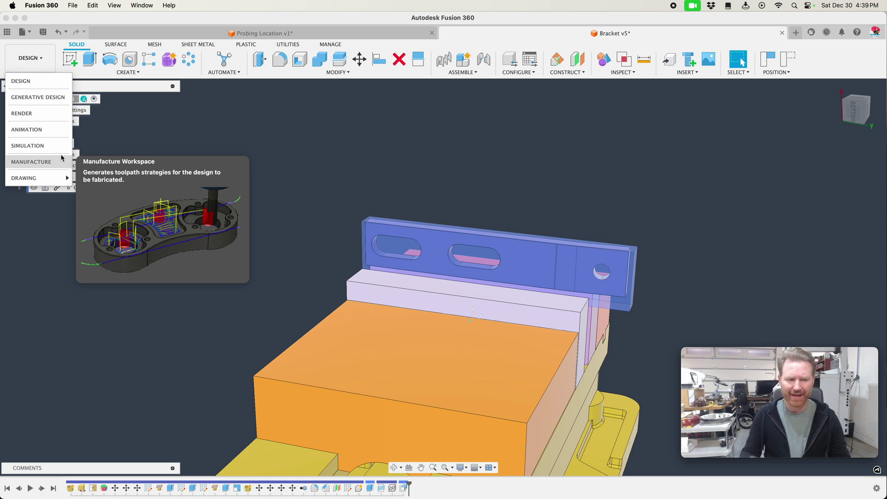
click(43, 164)
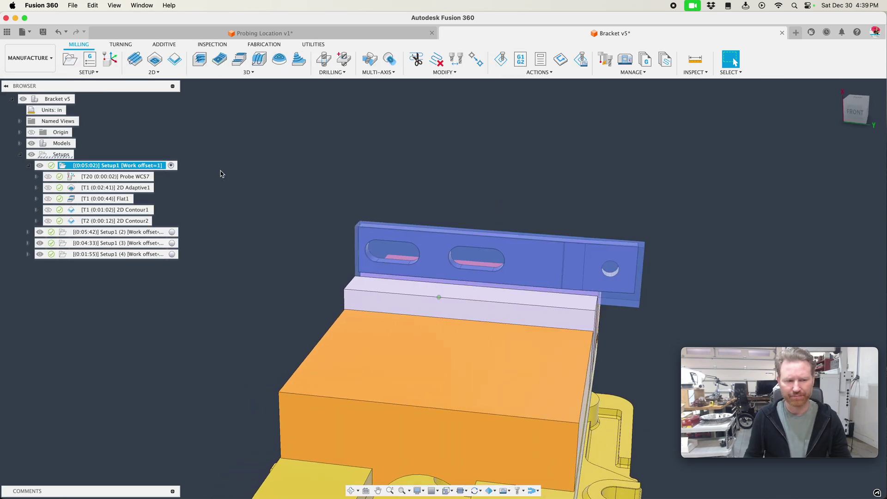
click(138, 177)
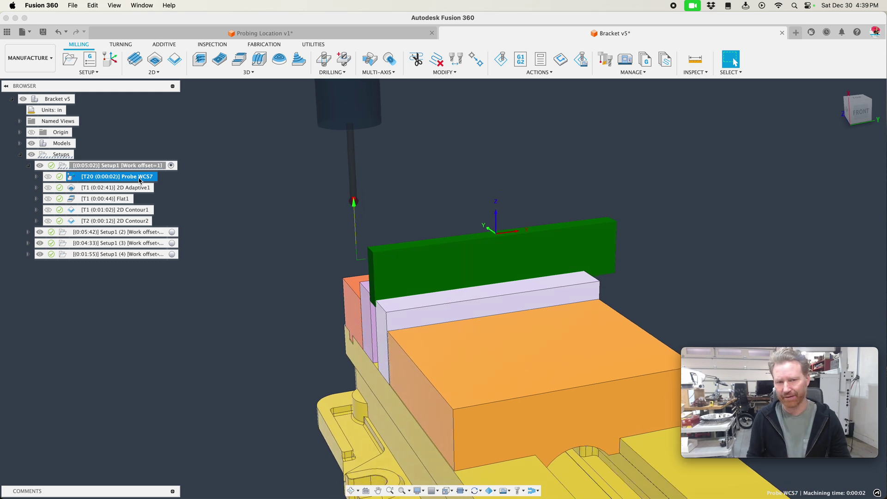
Edit Probe WCS7 to add the opposite end face as a probe surface, making it an X-wall probe
right_click(139, 180)
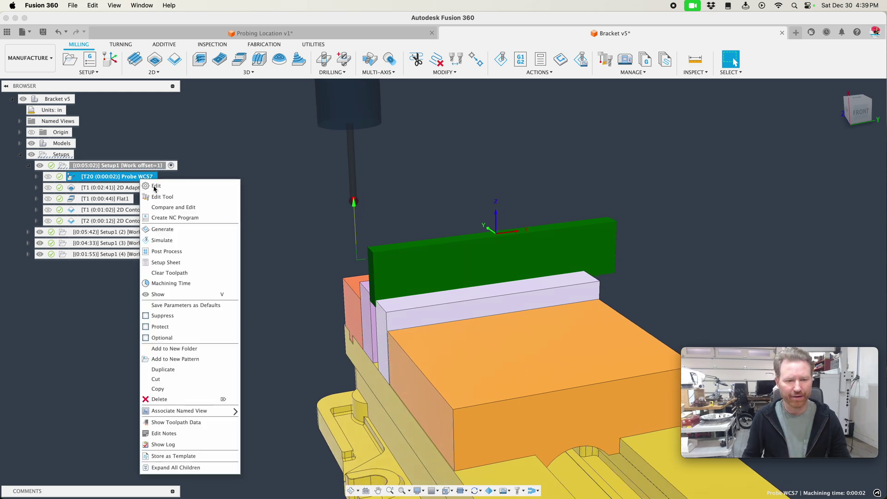
click(148, 185)
click(713, 140)
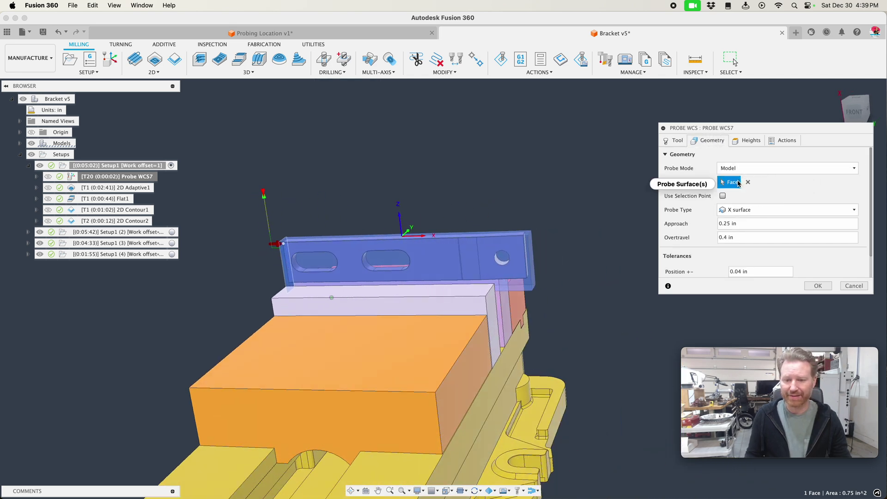
click(547, 278)
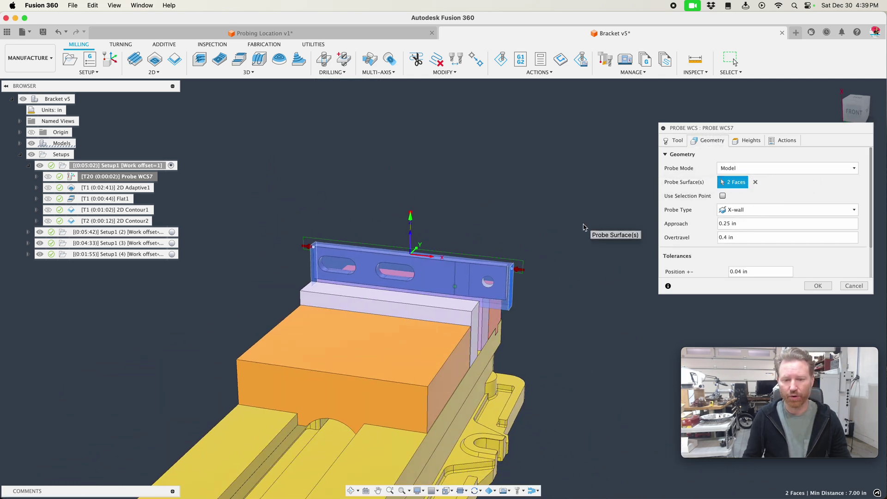
click(810, 289)
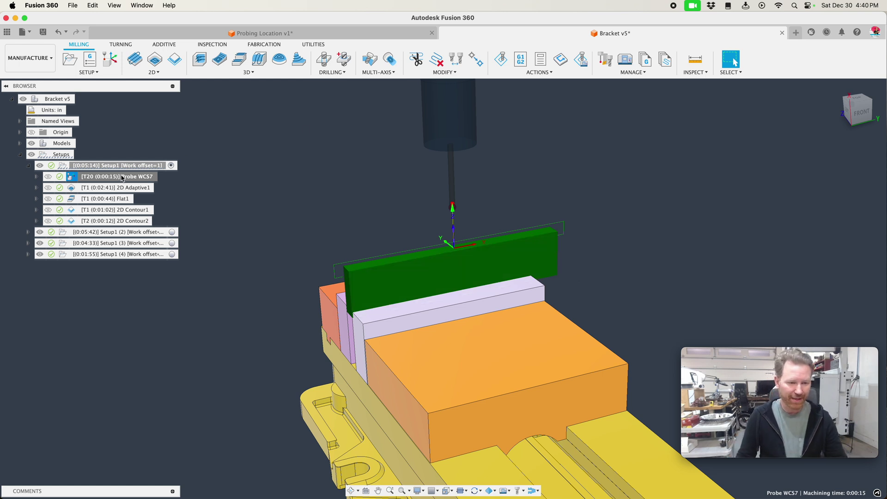
Try probing the stock's top face as an XY rectangular boss in Probe WCS7, and discard the change
right_click(139, 178)
click(138, 183)
click(705, 141)
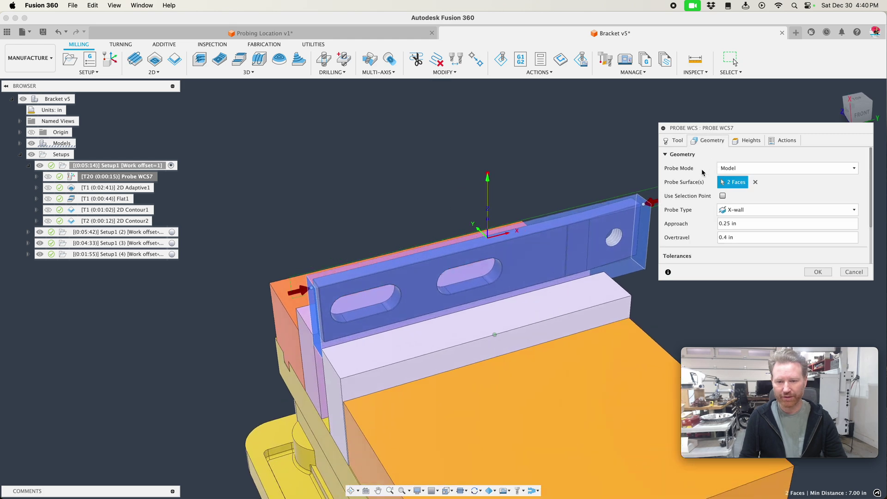
click(642, 203)
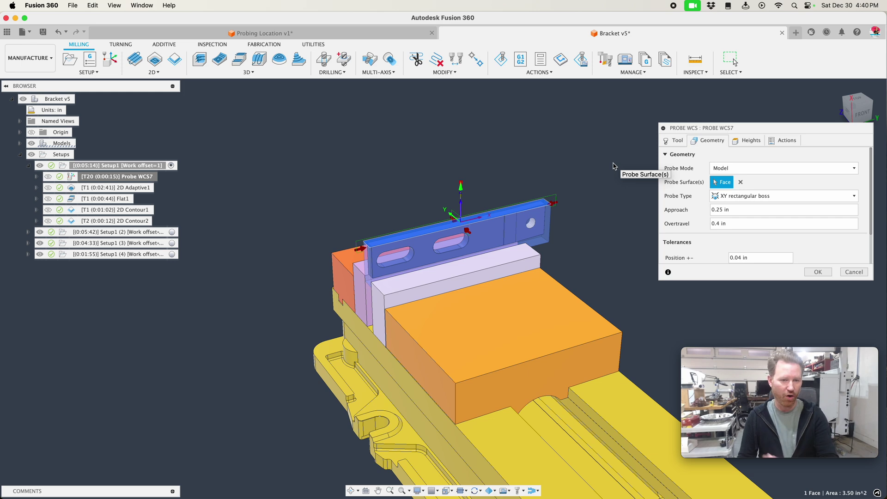
click(855, 274)
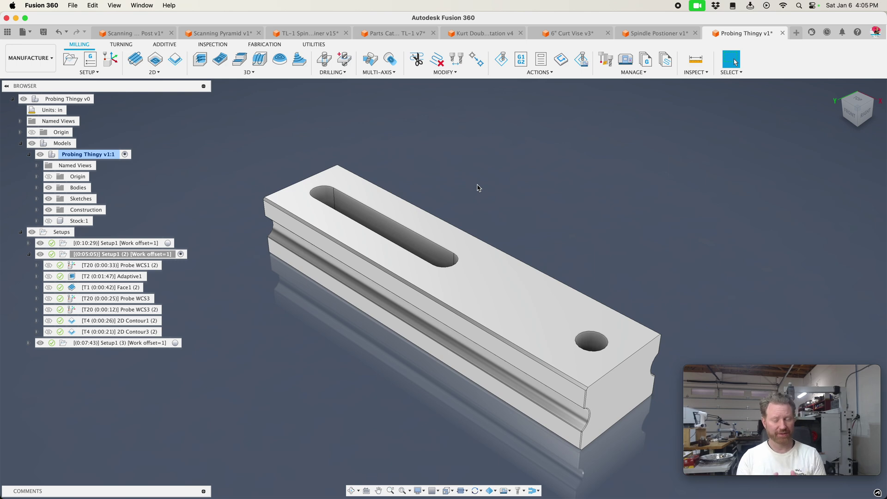
Activate Setup1 of the Probing Thingy part and examine the stock left by its 2D Contour3 operation
click(168, 243)
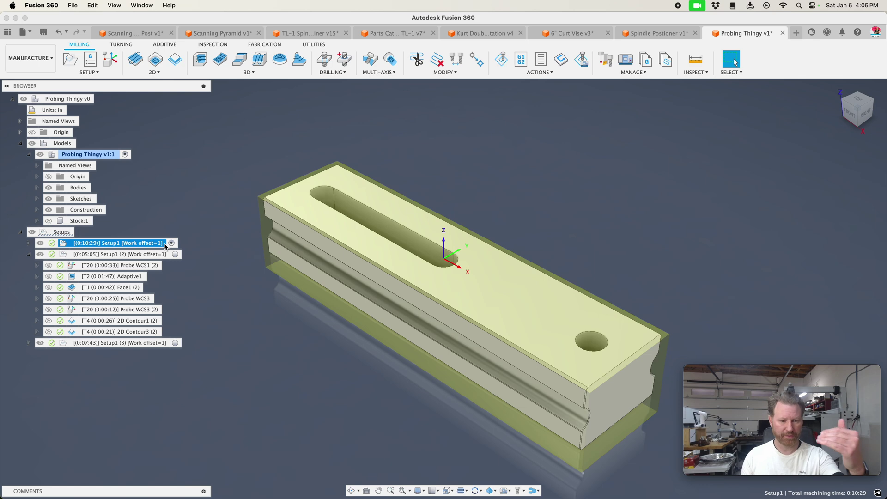
click(28, 243)
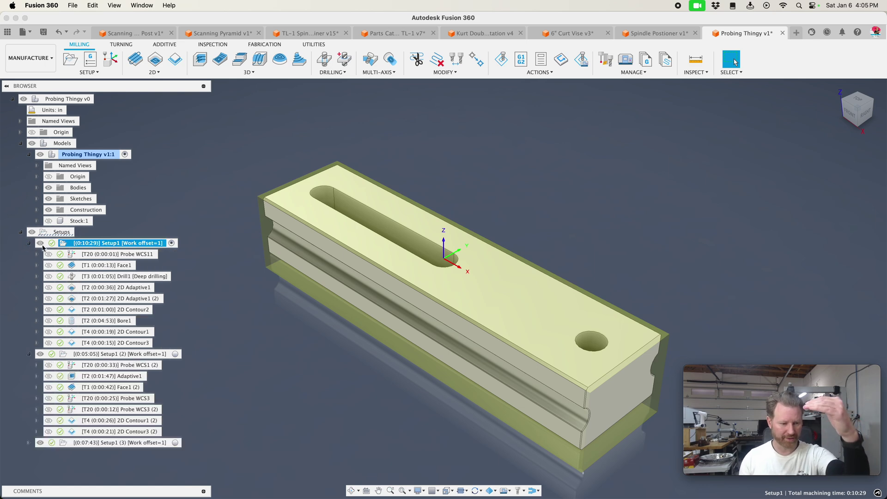
click(134, 343)
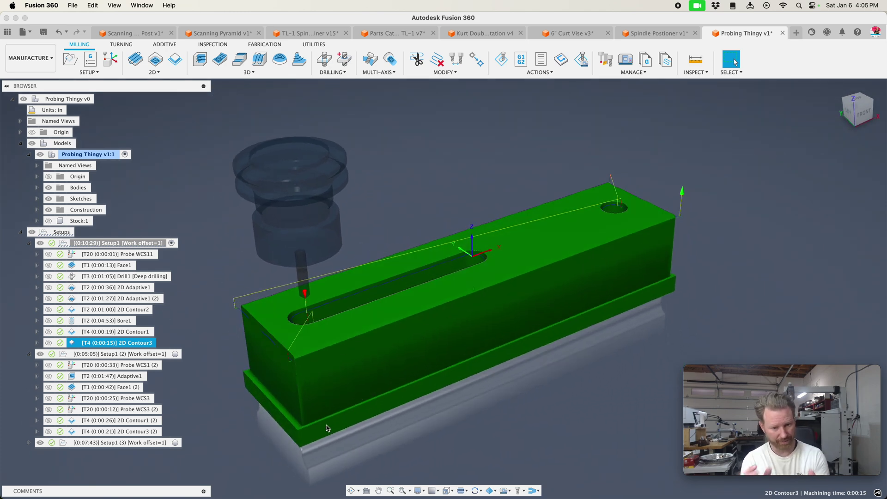
shift+middle_drag(324, 423, 249, 300)
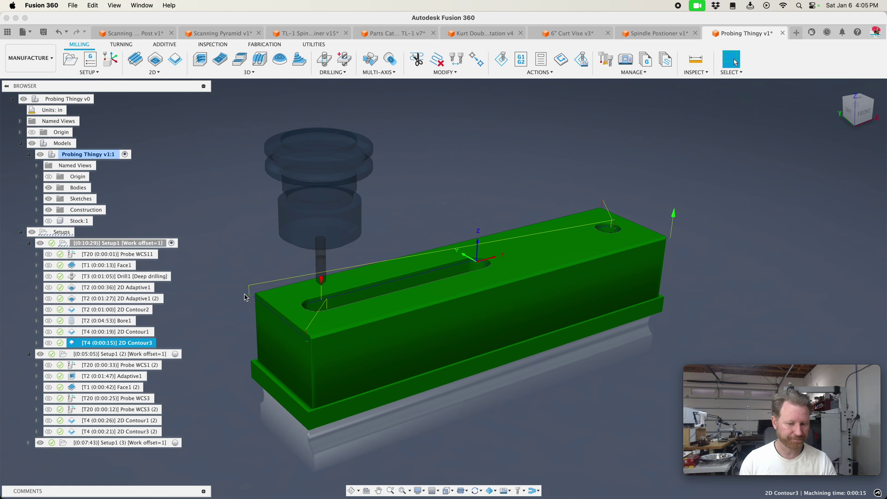
click(29, 243)
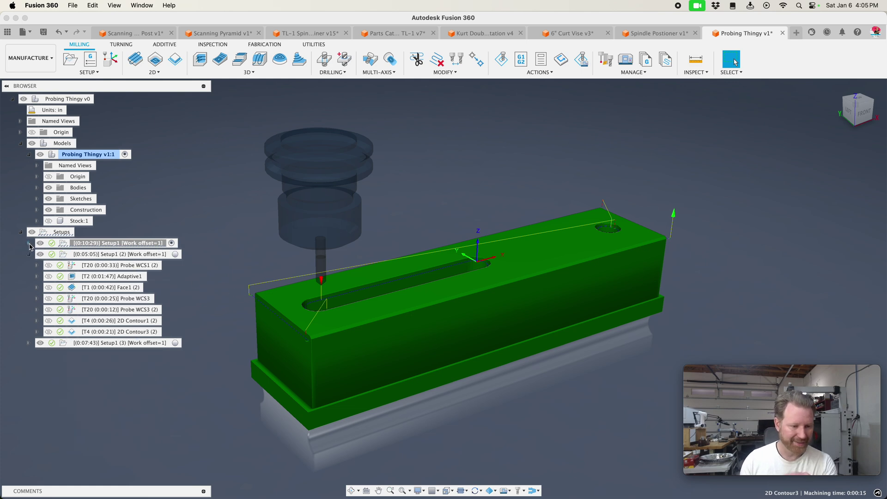
Activate Setup1 (2) and preview its Adaptive1 and Probe WCS1 (2) operations on the flipped part
click(176, 254)
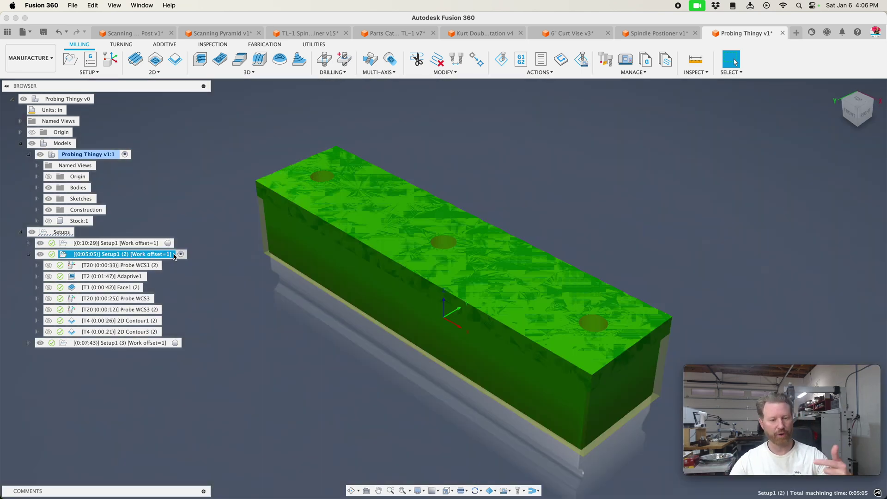
click(134, 277)
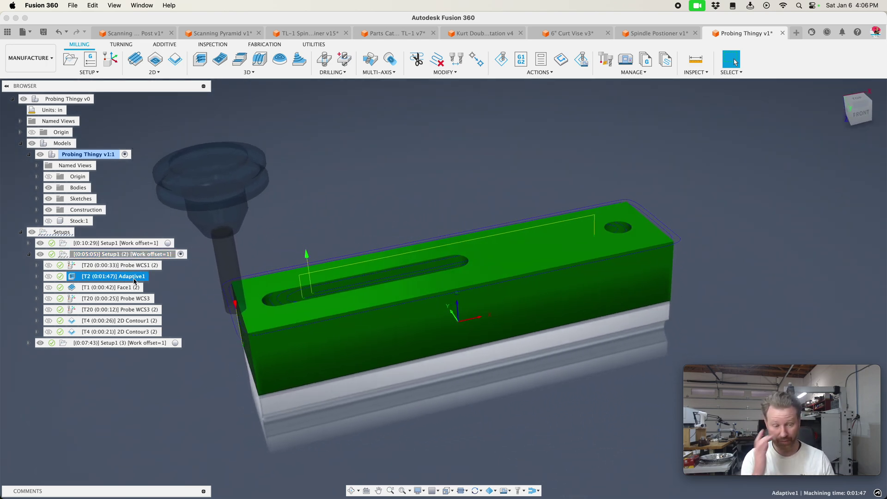
click(143, 267)
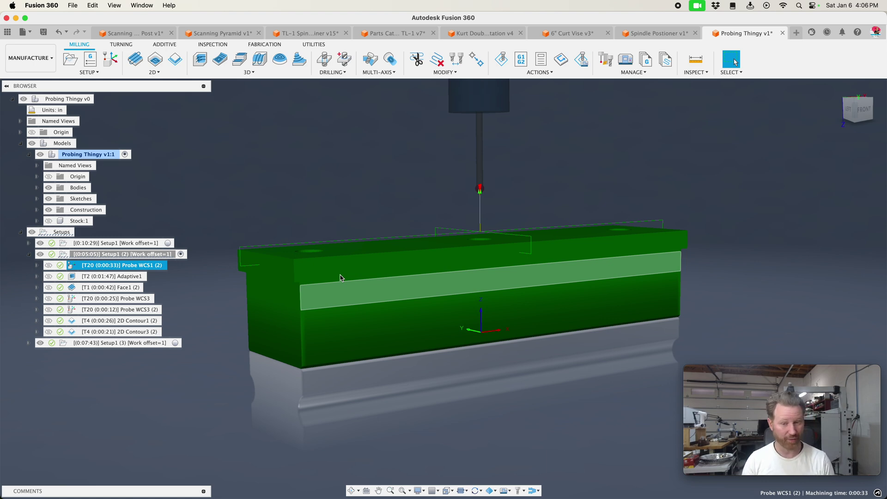
Compare the finished part model with the remaining stock and probe path of Probe WCS1 (2)
click(248, 206)
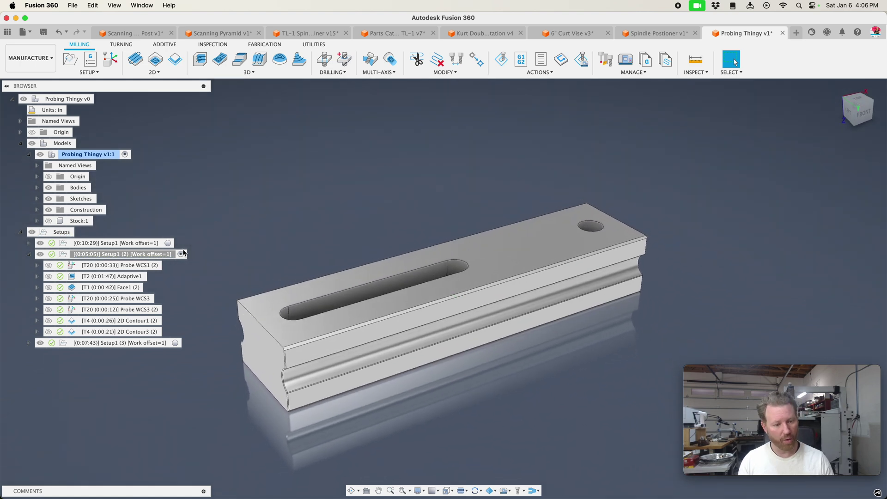
click(144, 266)
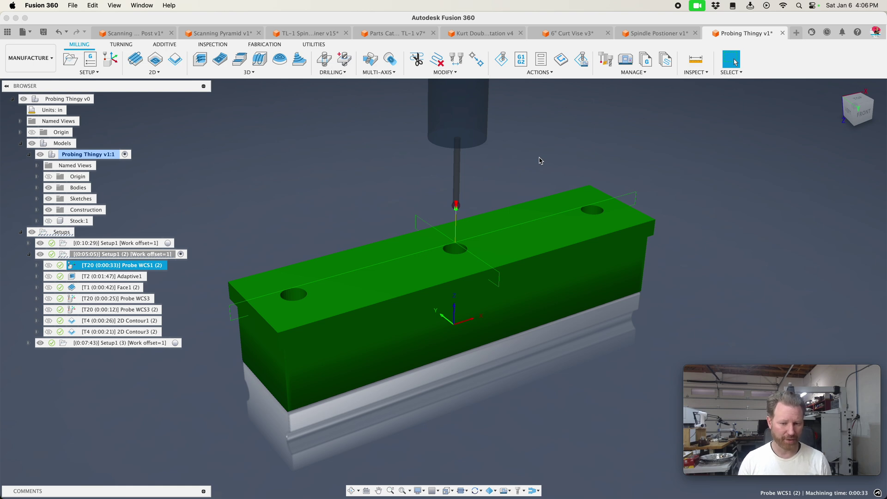
click(503, 169)
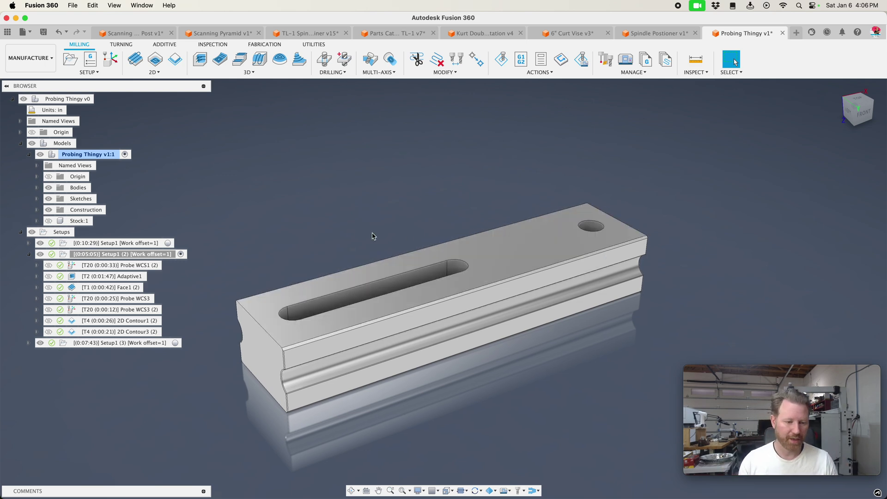
click(284, 225)
Inspect Probe WCS1 (2) from the front, checking the work origin at the bottom of the part
click(141, 265)
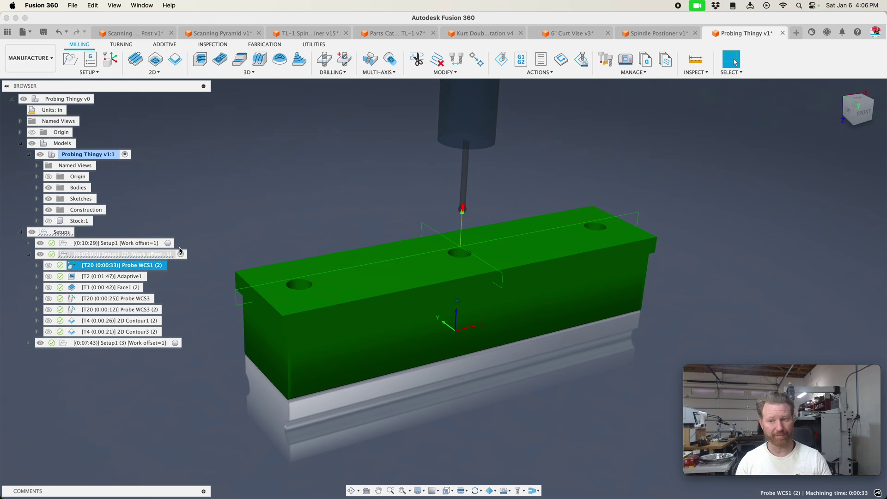
click(865, 117)
click(866, 117)
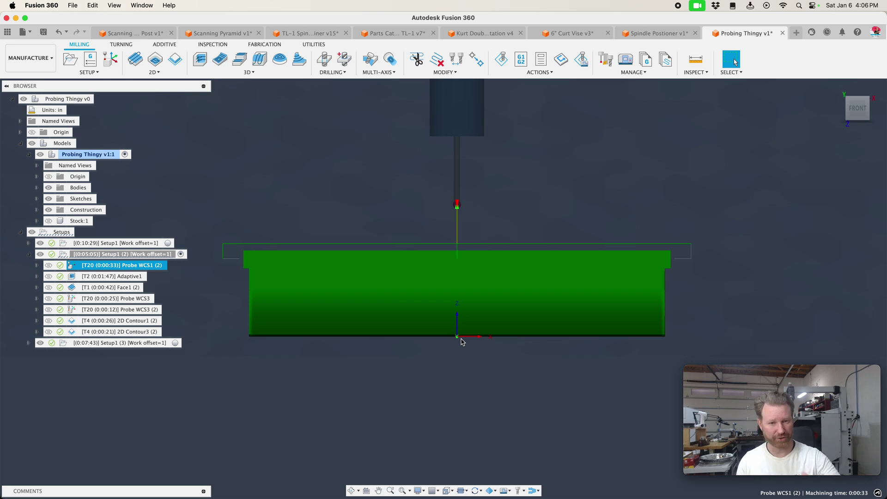
click(356, 205)
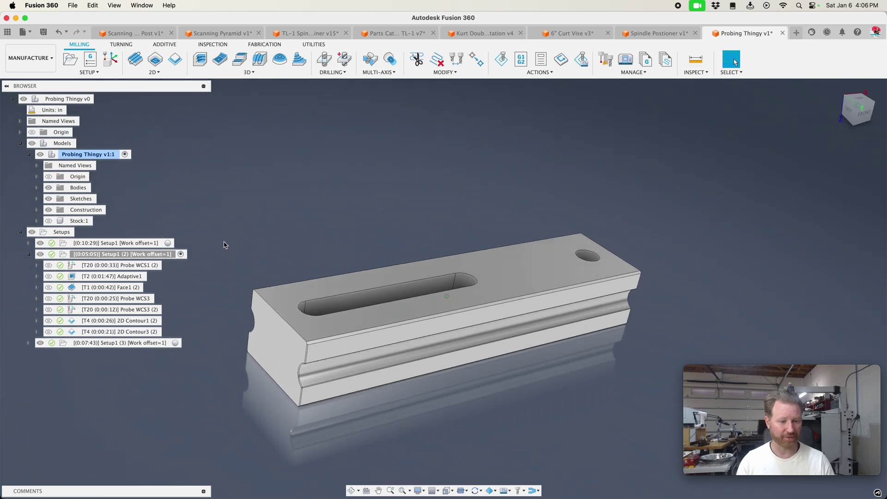
Preview Probe WCS1 (2), Adaptive1 and Face1 (2) in sequence to examine how the second setup's top is machined
click(142, 268)
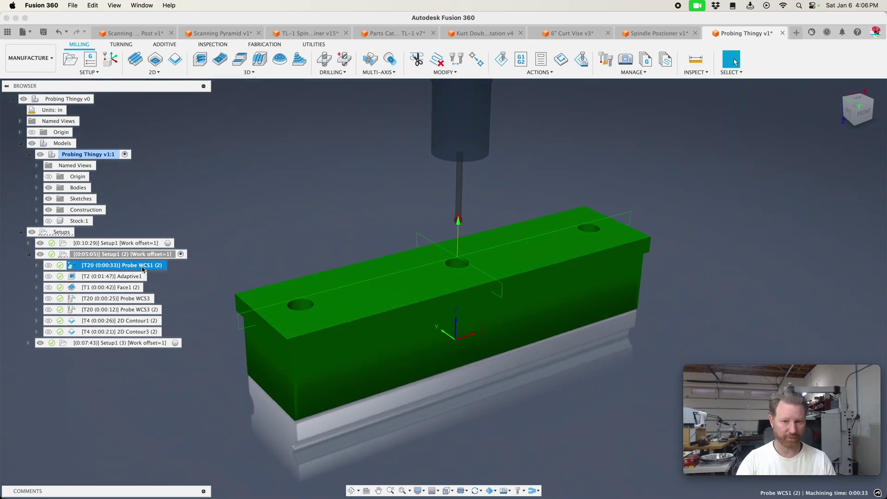
click(129, 277)
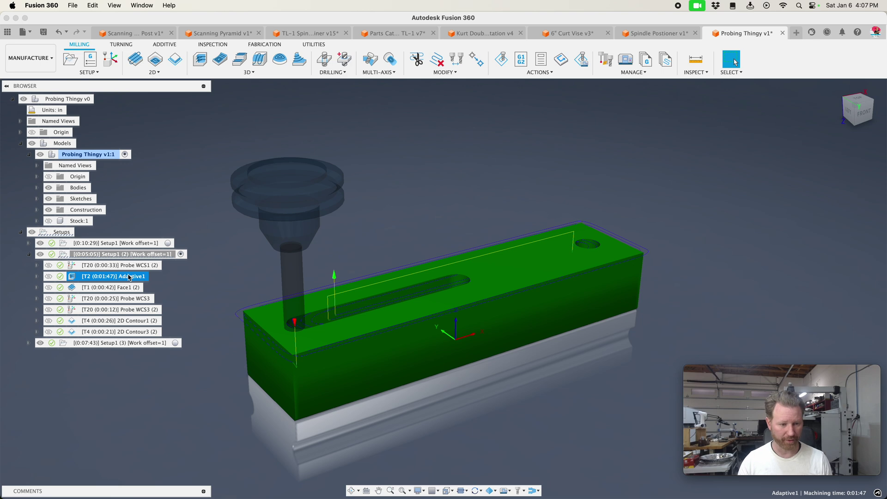
click(123, 288)
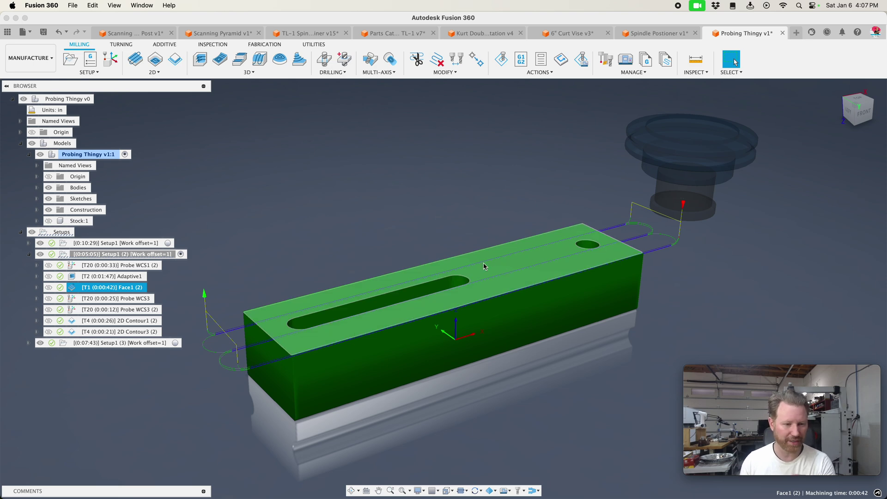
Preview Probe WCS3 and Probe WCS3 (2), and review the probed faces and probe type in Probe WCS3 (2)'s geometry settings
click(134, 300)
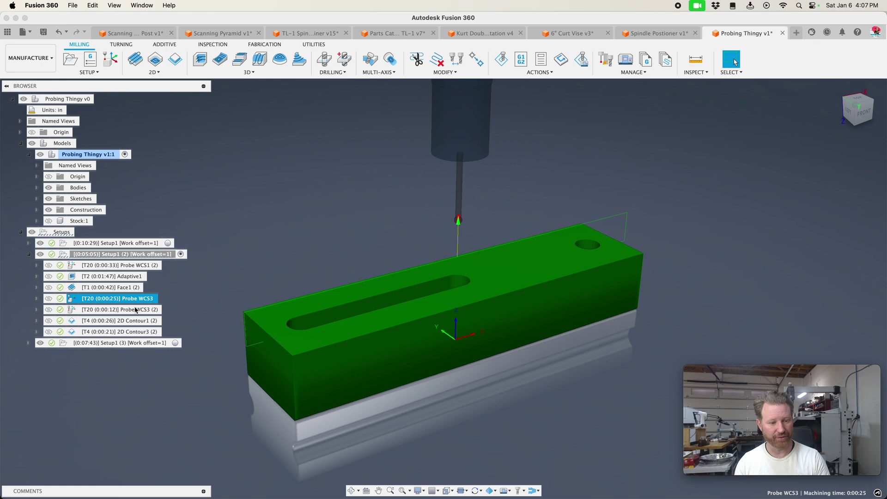
click(136, 311)
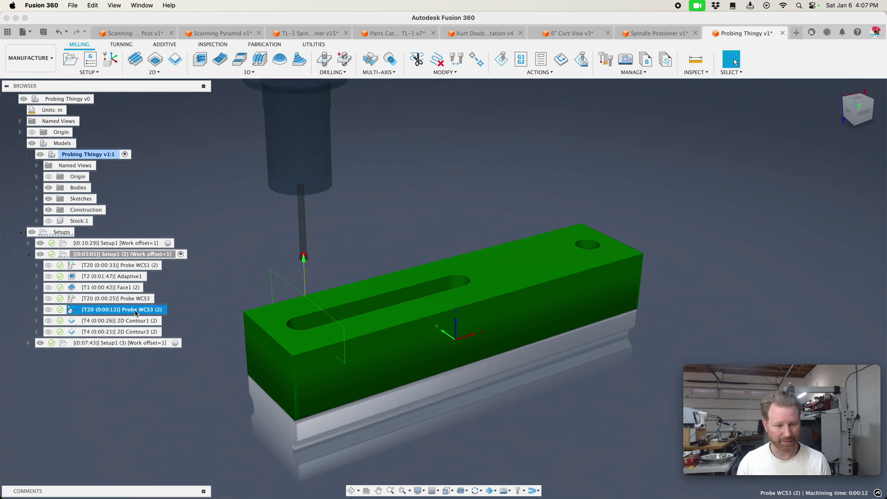
right_click(137, 314)
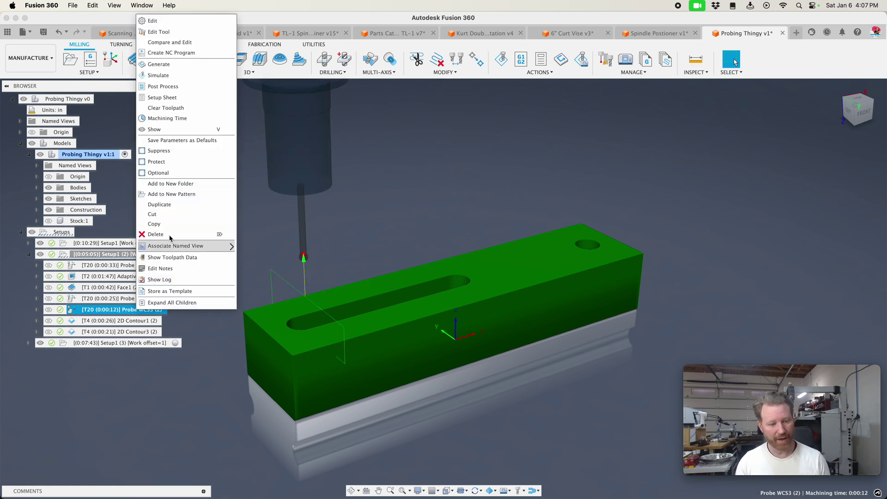
click(149, 25)
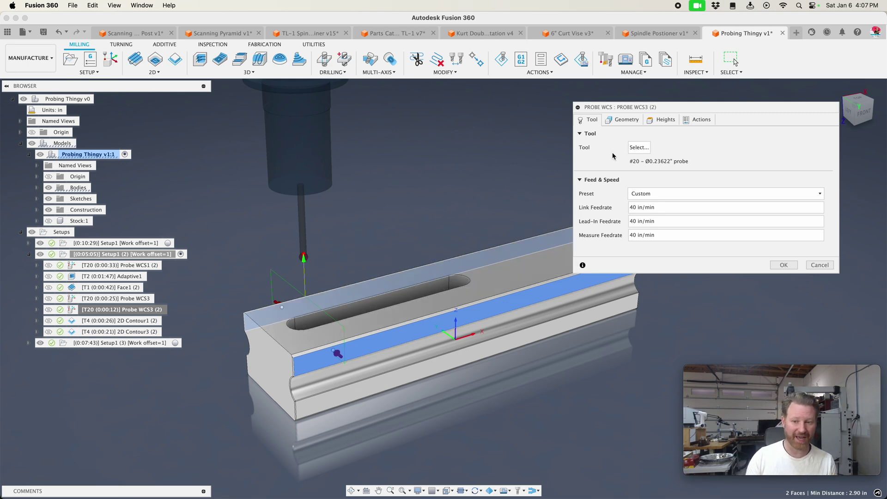
click(623, 120)
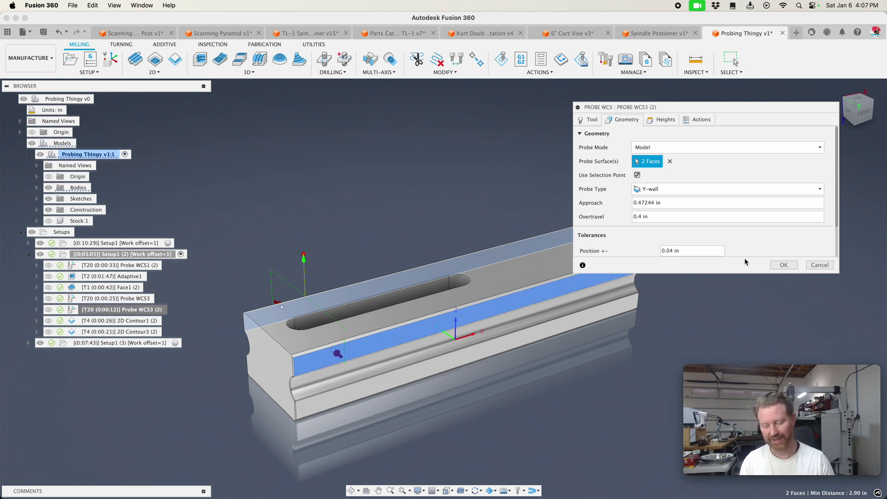
click(820, 265)
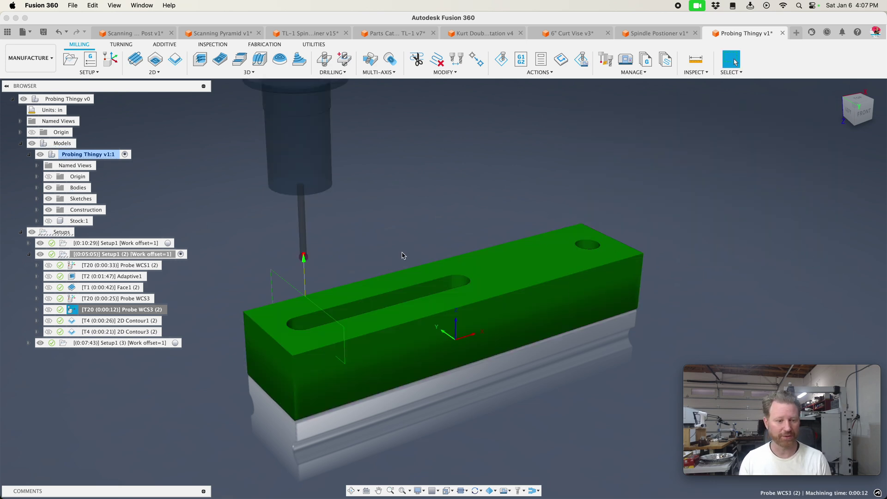
Preview the 2D Contour1 (2) and 2D Contour3 (2) toolpaths that follow the probing in the second setup
click(145, 321)
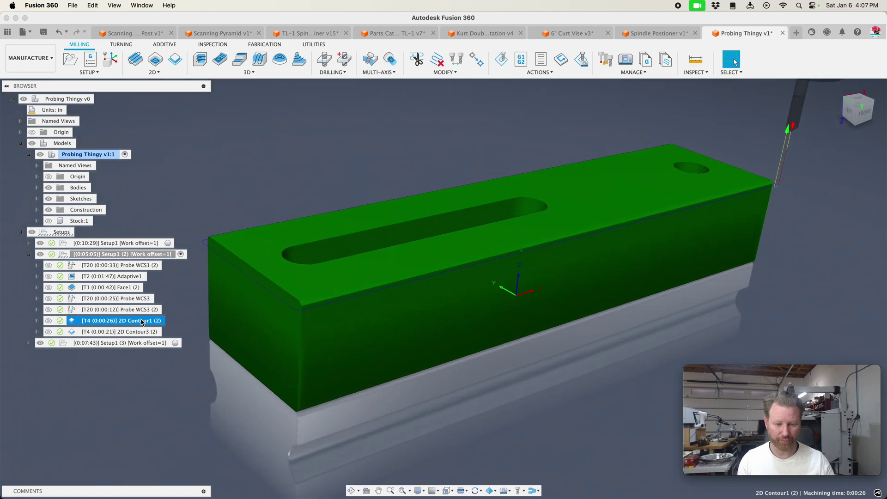
click(143, 331)
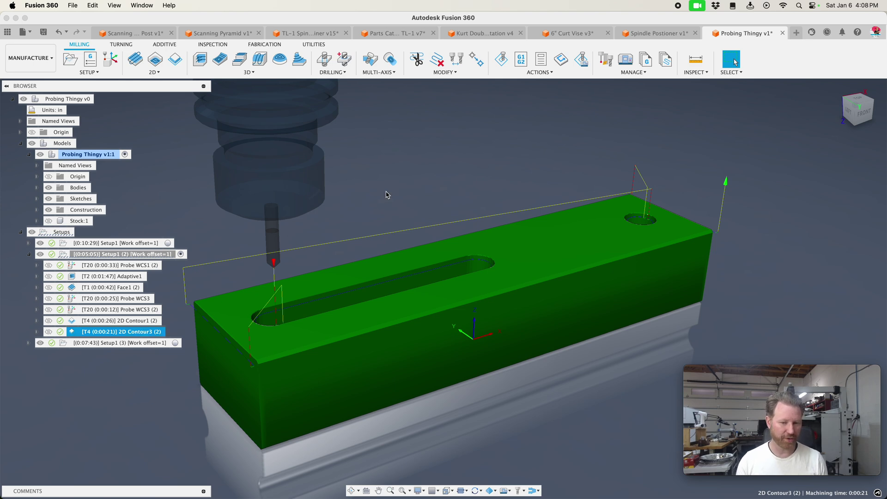
click(388, 194)
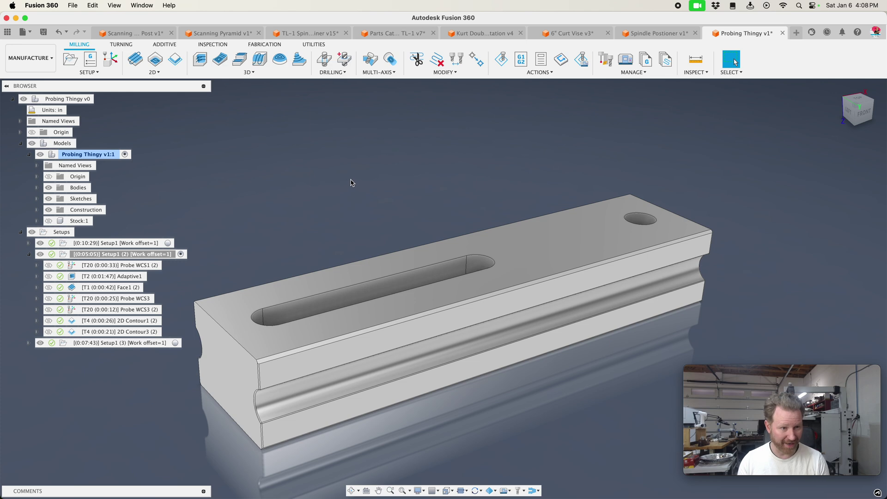
Add a Manual NC operation of type Stop to Setup1 (2) and place it between Face1 (2) and Probe WCS3
click(98, 72)
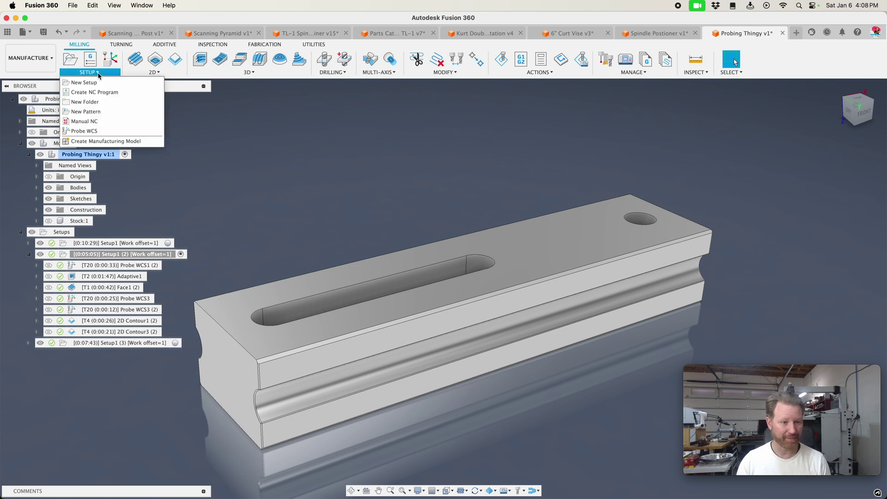
click(84, 121)
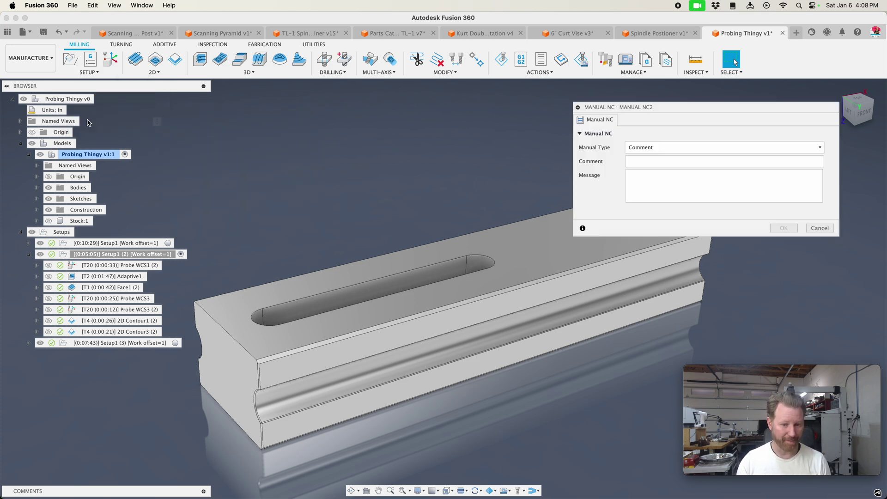
click(644, 146)
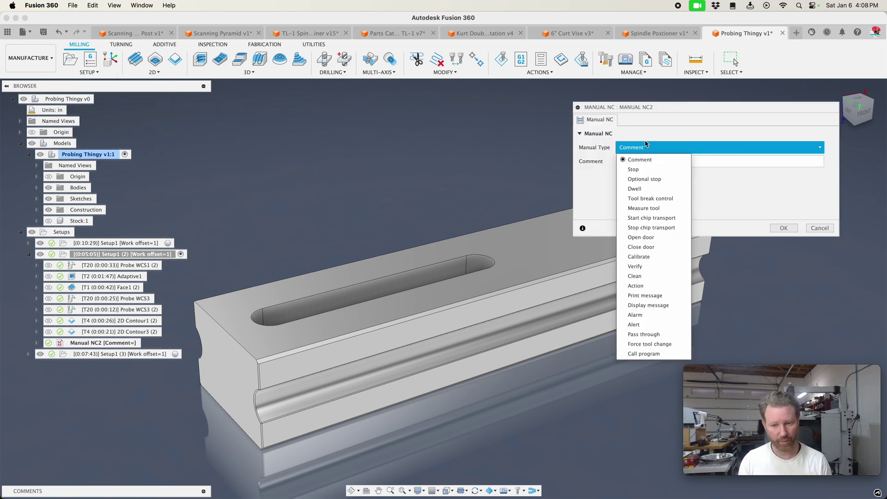
click(642, 170)
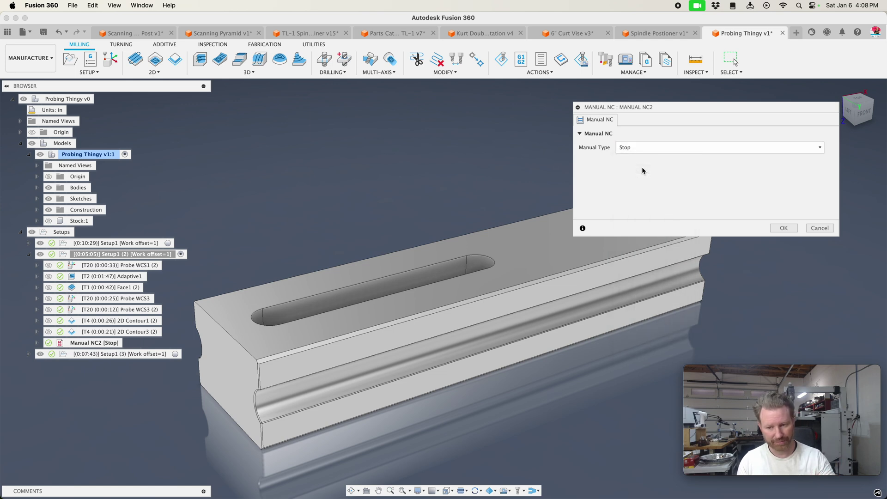
click(787, 230)
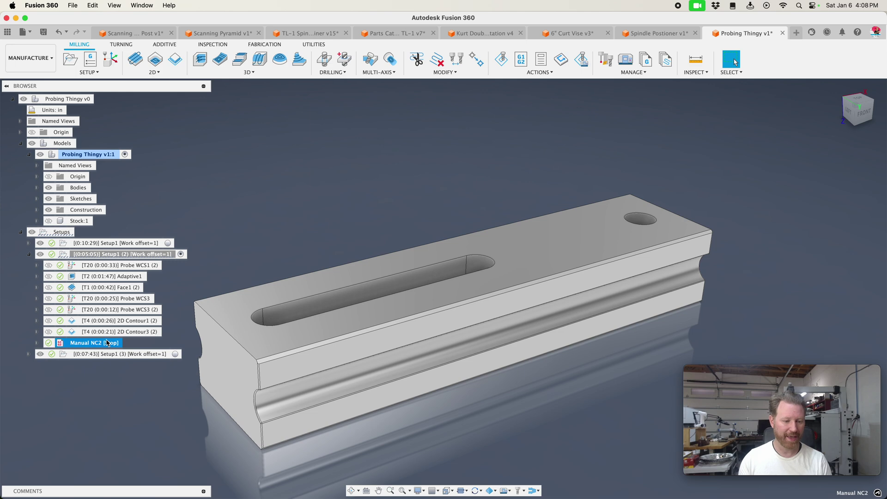
drag(107, 343, 116, 293)
Review the second setup's operation order from Face1 (2) through the manual stop and both WCS3 probes to 2D Contour3 (2)
click(118, 288)
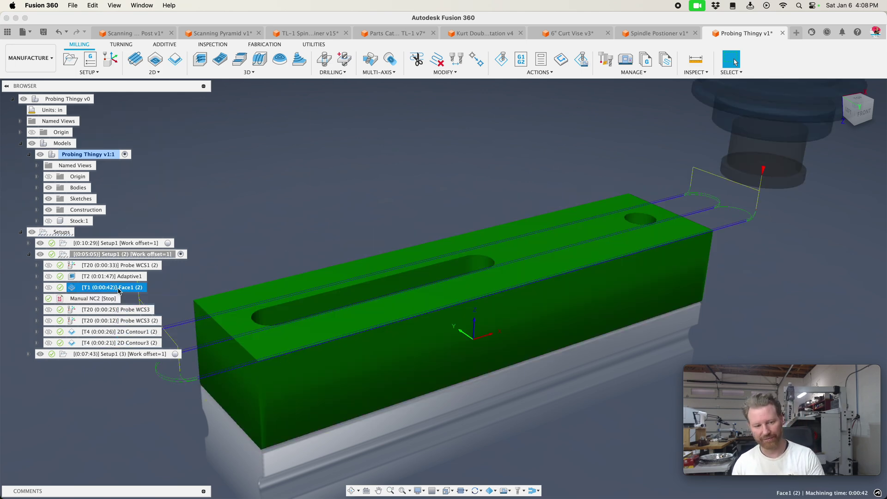
click(105, 300)
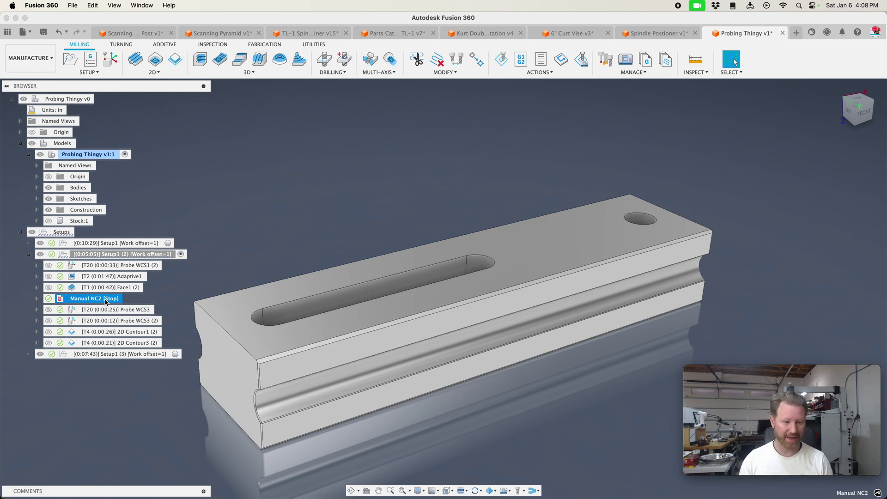
click(104, 309)
click(101, 321)
click(98, 332)
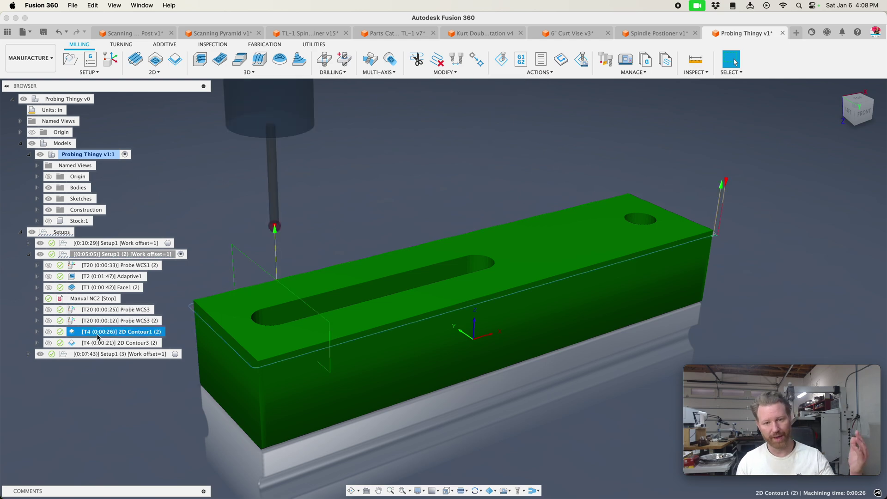
click(98, 343)
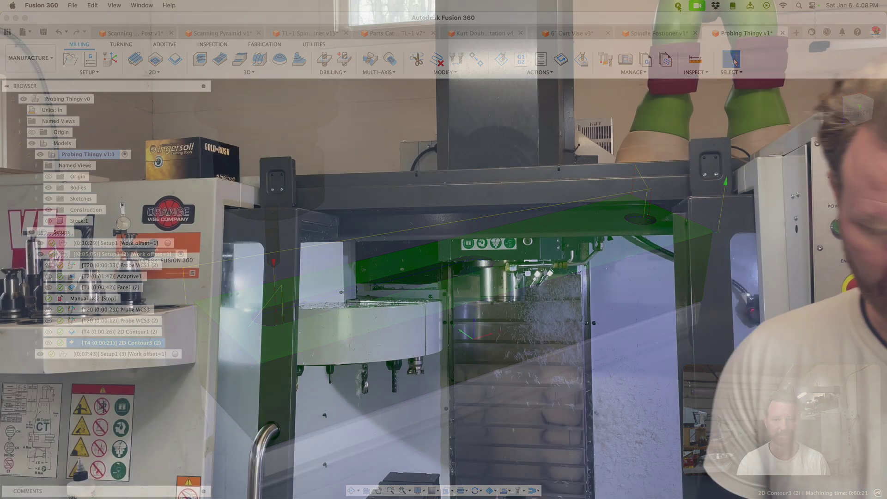